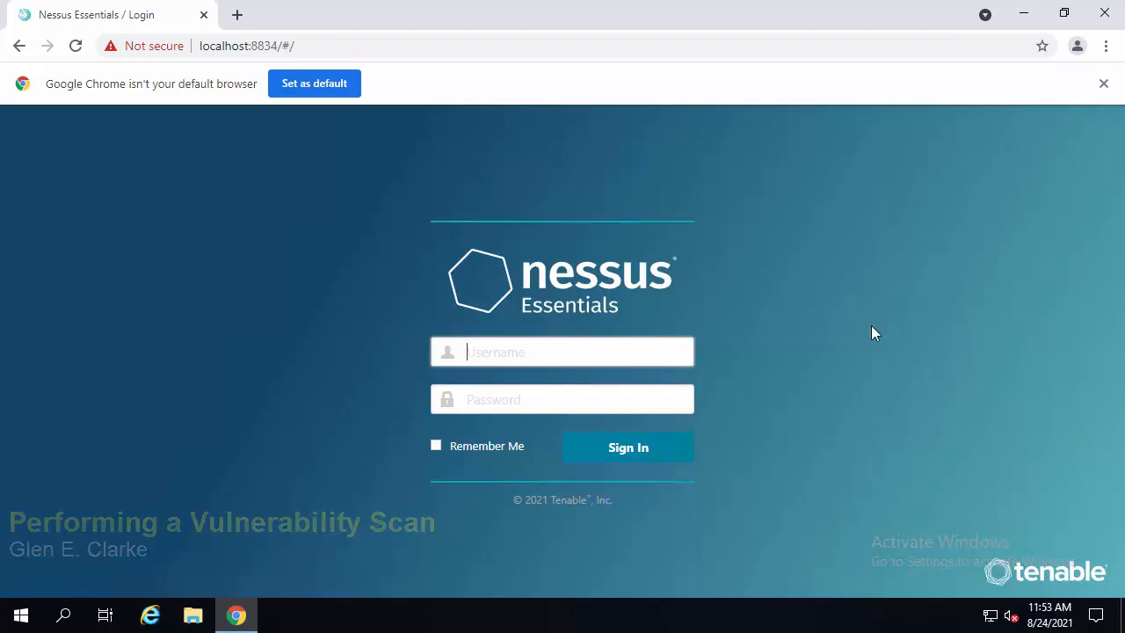
- Select the server address localhost:8834 in the login page's URL
{"action": "left_click", "coordinate": [280, 45]}
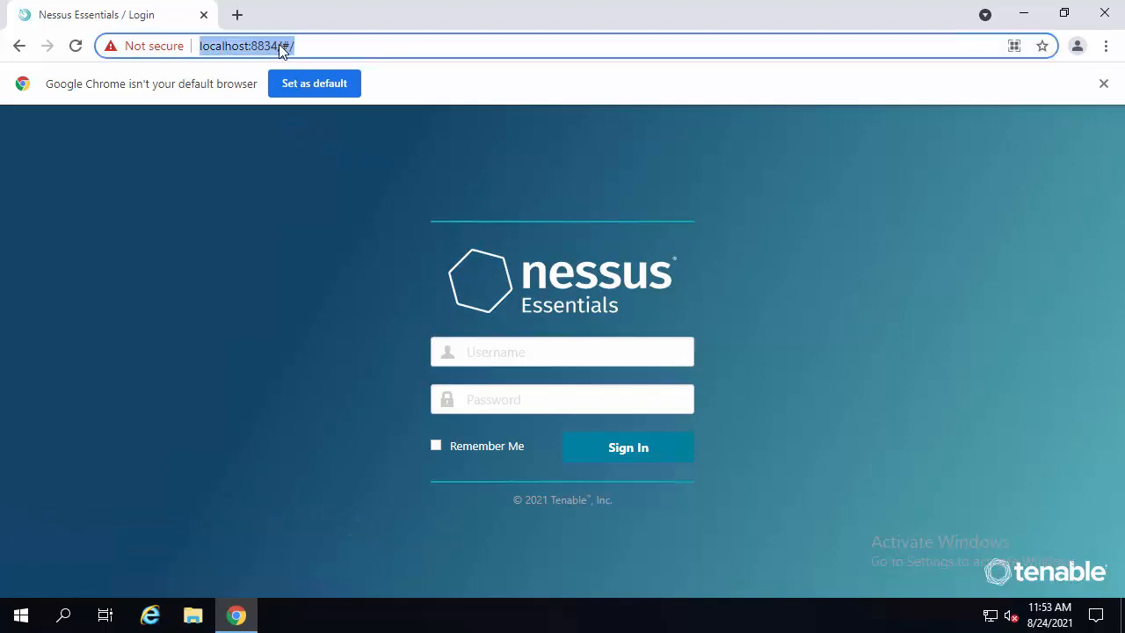
{"action": "left_click", "coordinate": [280, 45]}
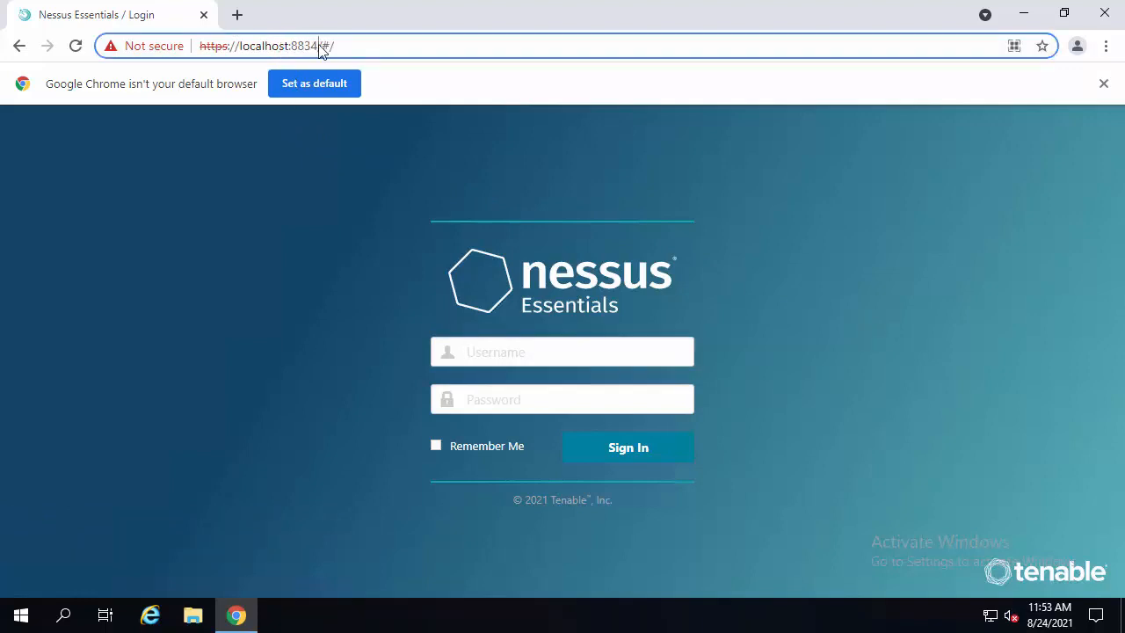
{"action": "left_click_drag", "start_coordinate": [317, 45], "coordinate": [243, 39]}
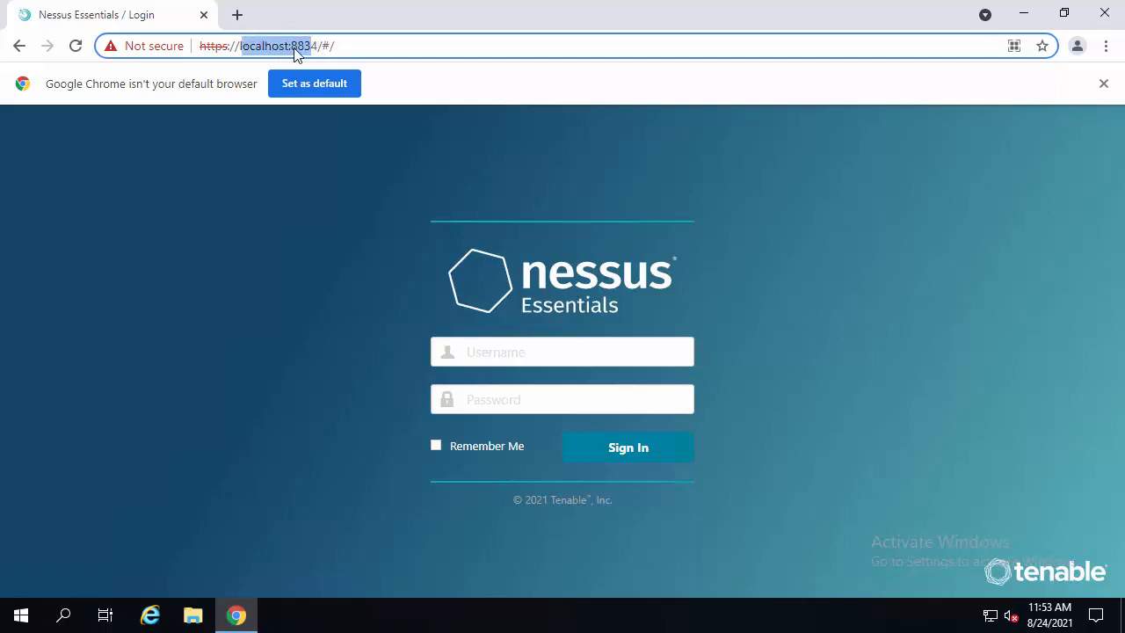
- Sign in to Nessus Essentials as administrator with the account password
{"action": "left_click", "coordinate": [485, 350]}
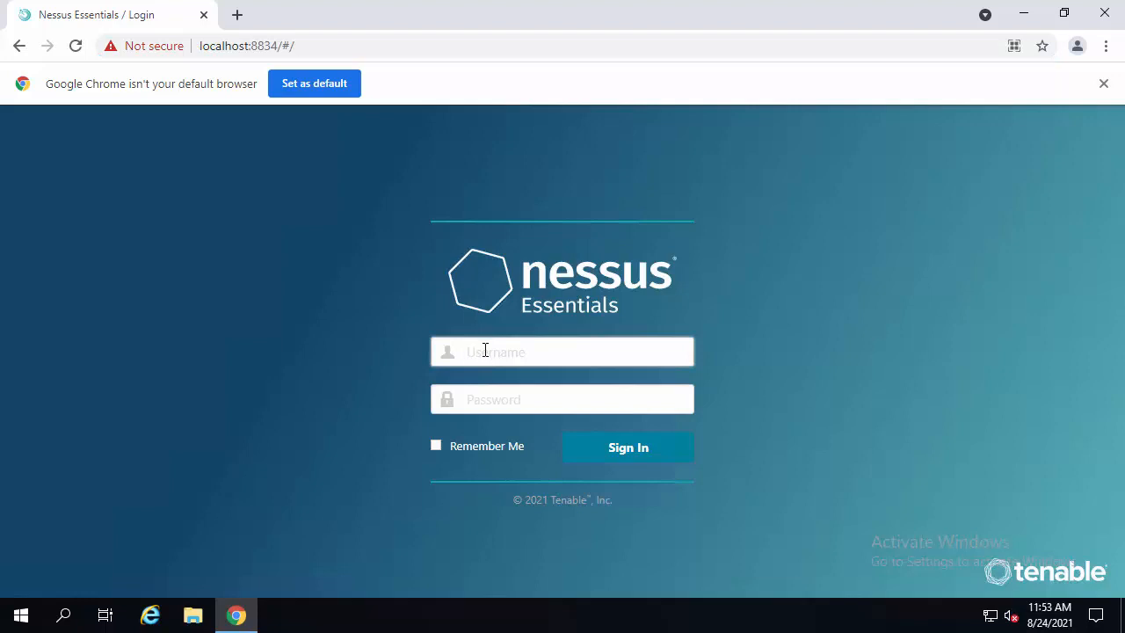
{"action": "type", "text": "administrator"}
{"action": "key", "text": "Tab"}
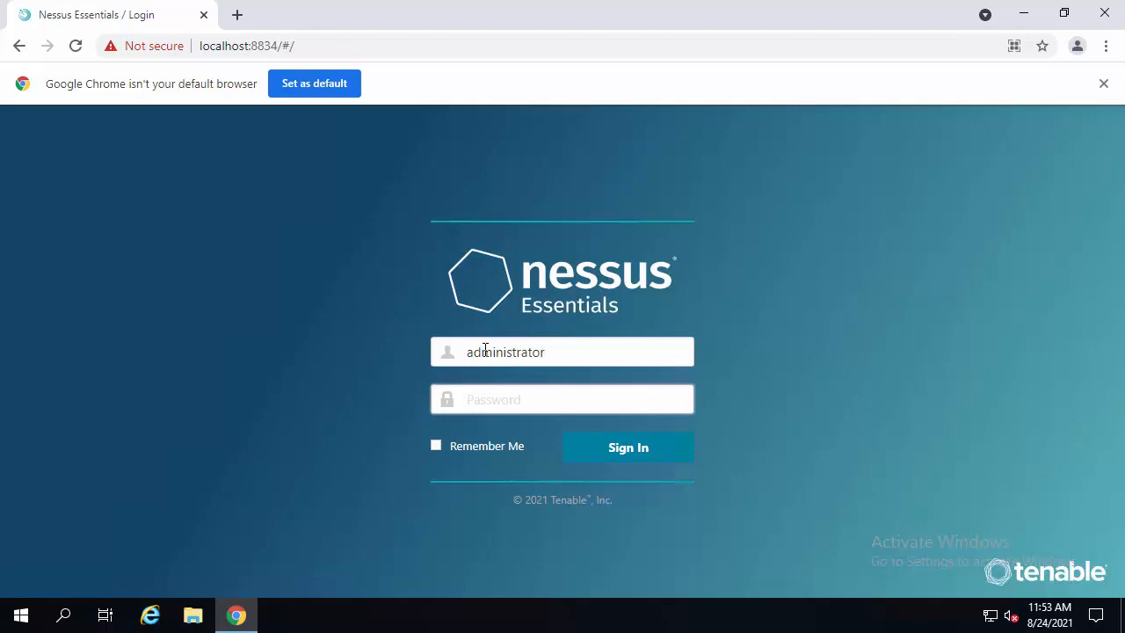
{"action": "type", "text": "••••••••"}
{"action": "key", "text": "Return"}
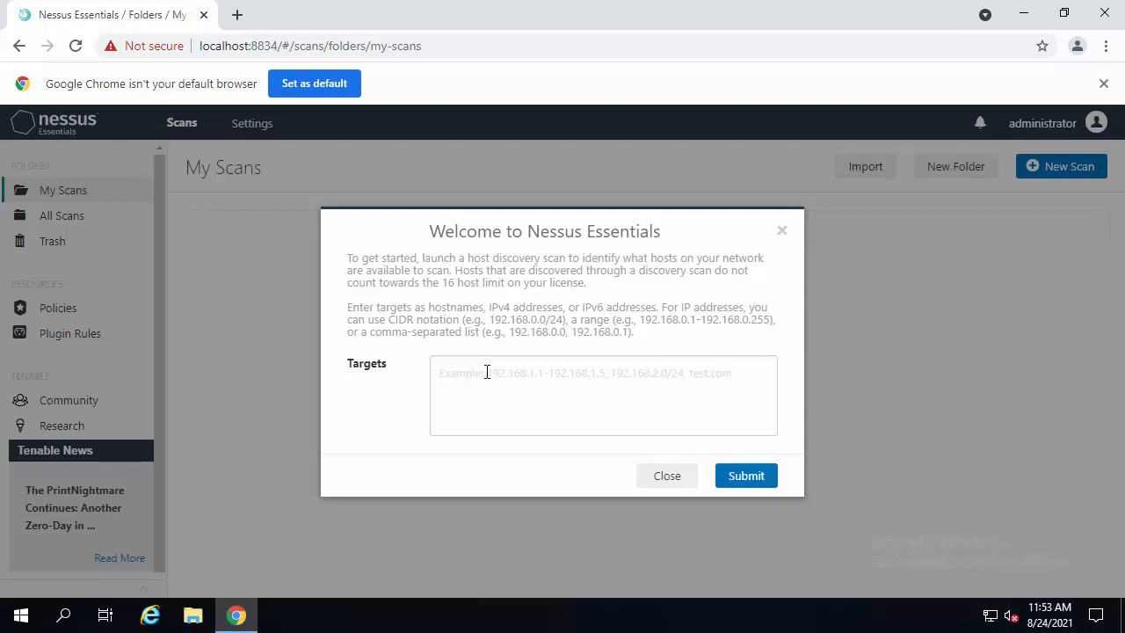
- Close the welcome discovery dialog and start creating a new scan
{"action": "left_click", "coordinate": [667, 477]}
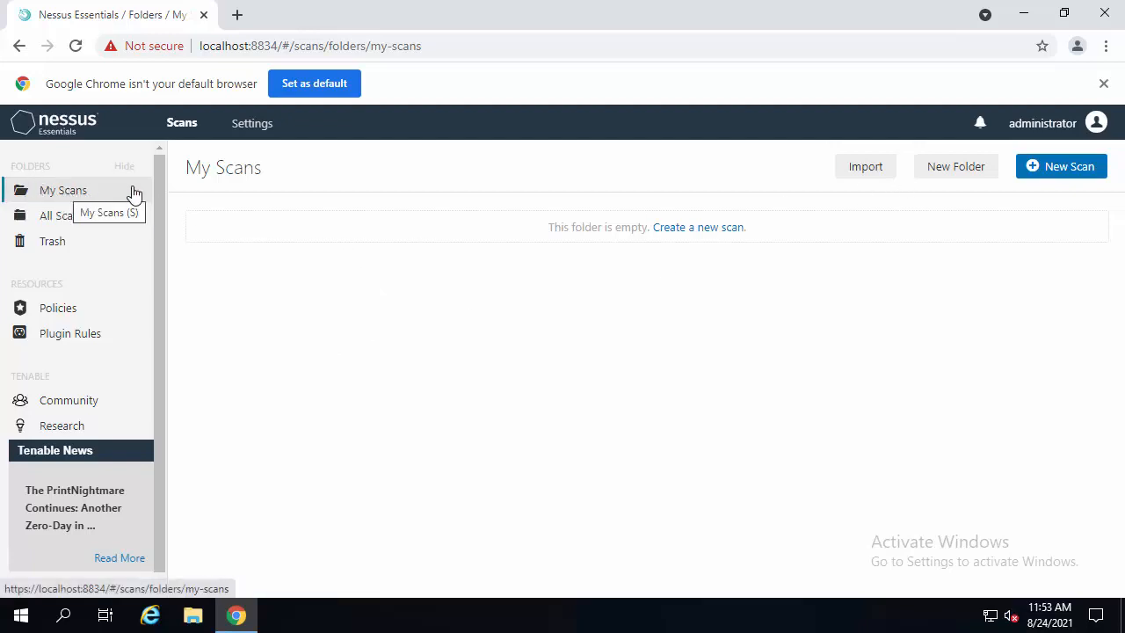
{"action": "left_click", "coordinate": [1084, 176]}
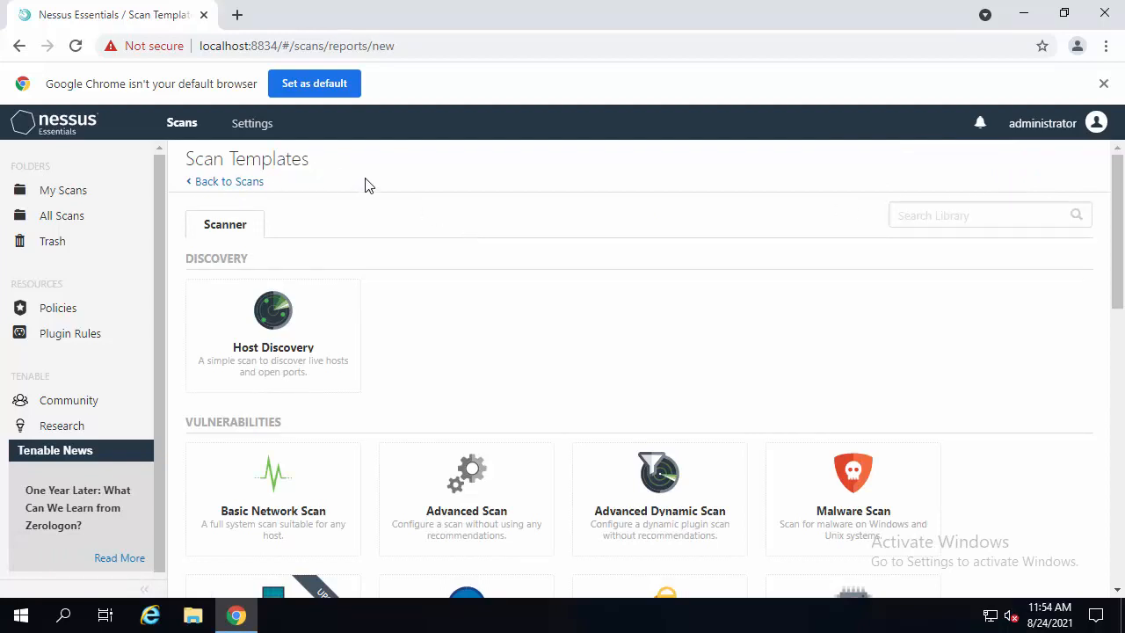
- Browse the scan templates and choose the Advanced Scan template
{"action": "scroll", "coordinate": [369, 187], "scroll_direction": "down", "scroll_amount": 1}
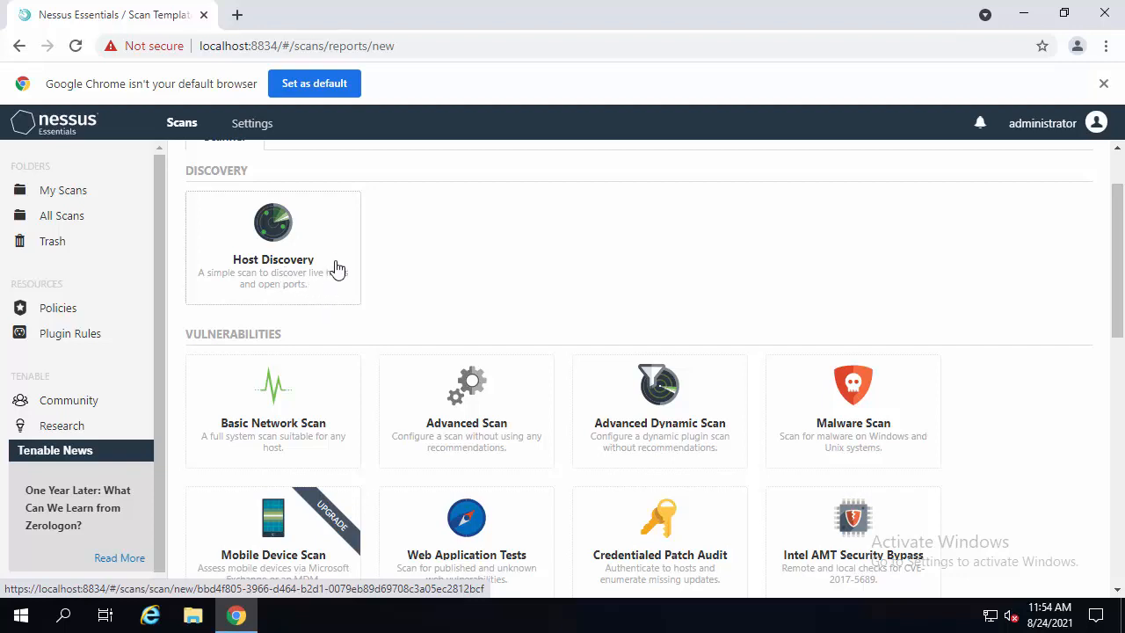
{"action": "scroll", "coordinate": [338, 262], "scroll_direction": "down", "scroll_amount": 1}
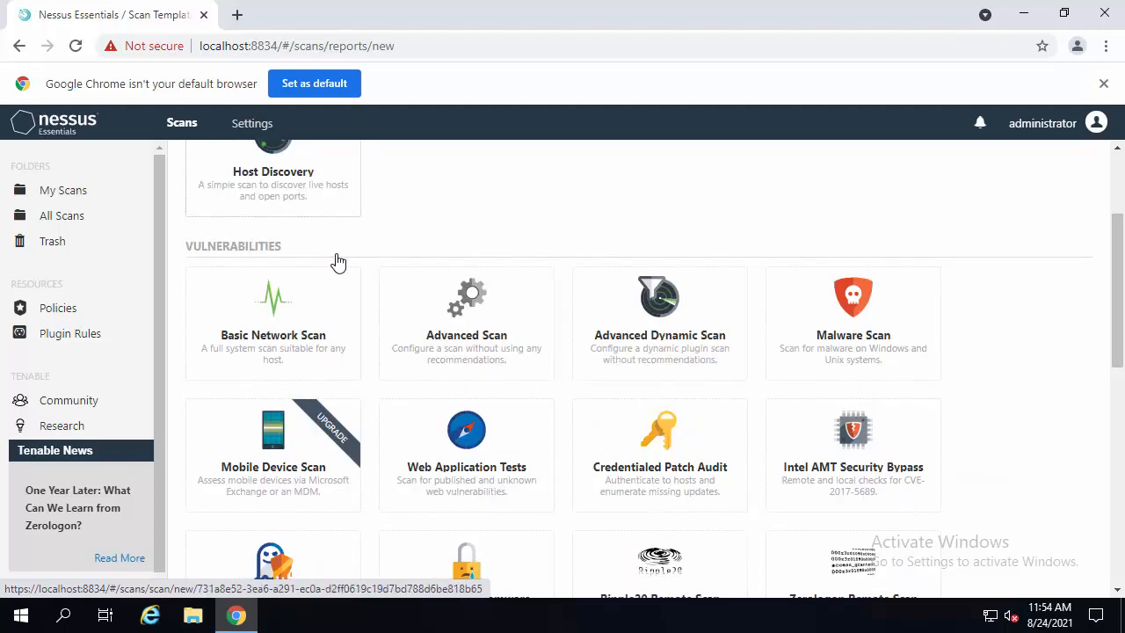
{"action": "scroll", "coordinate": [336, 262], "scroll_direction": "down", "scroll_amount": 1}
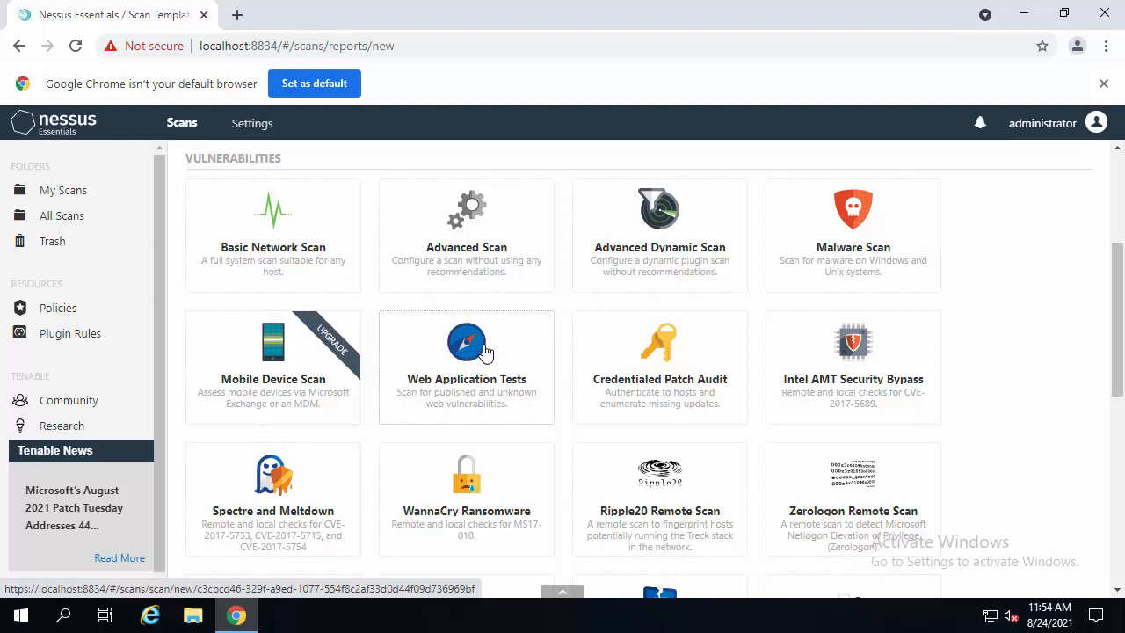
{"action": "scroll", "coordinate": [475, 327], "scroll_direction": "up", "scroll_amount": 1}
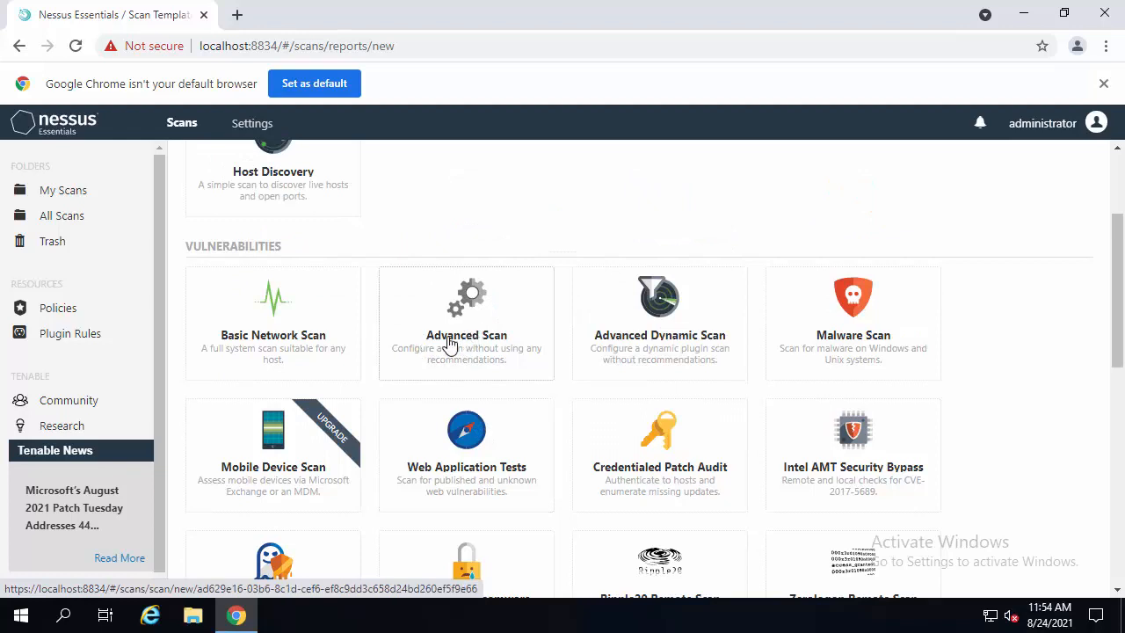
{"action": "left_click", "coordinate": [459, 345]}
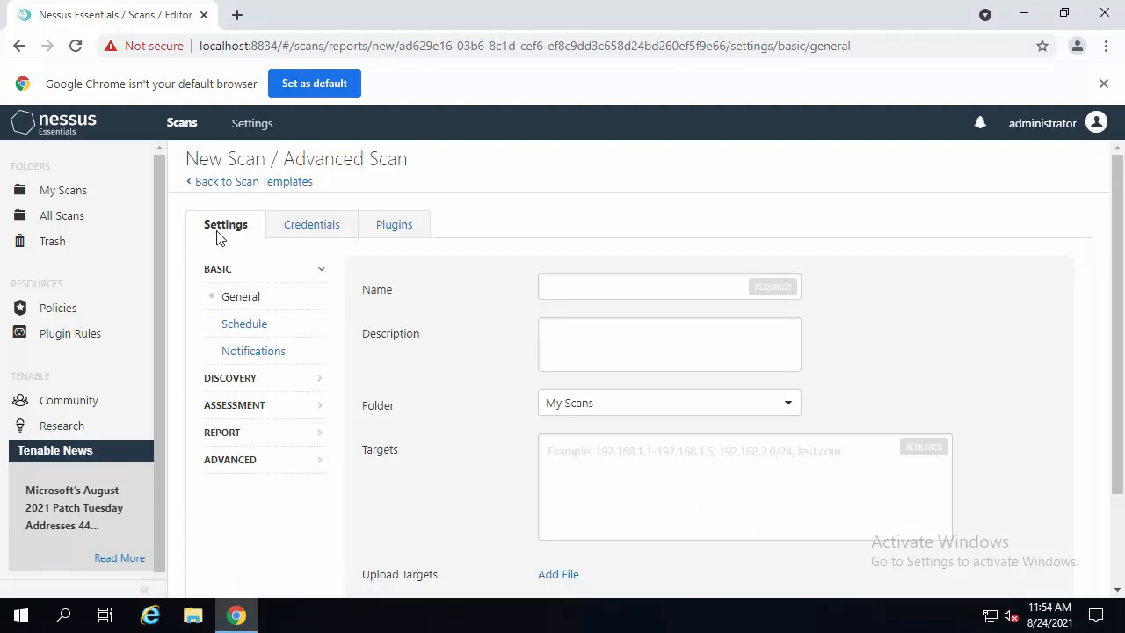
- Name the scan Scan of Client System and set its target to 10.0.0.101
{"action": "left_click", "coordinate": [562, 290]}
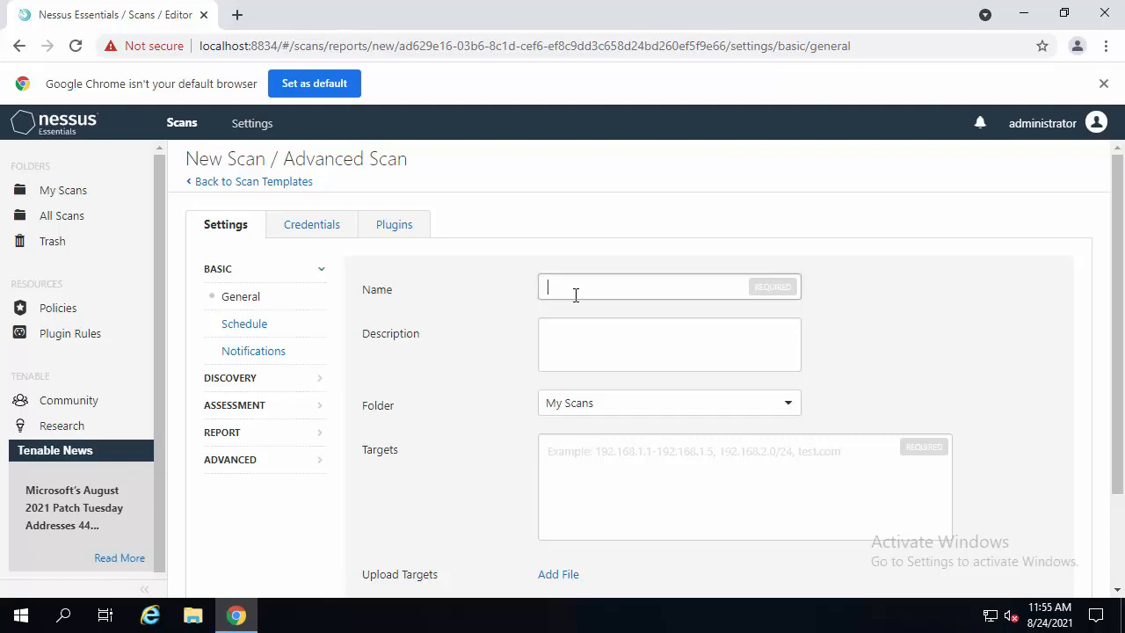
{"action": "type", "text": "Scan of"}
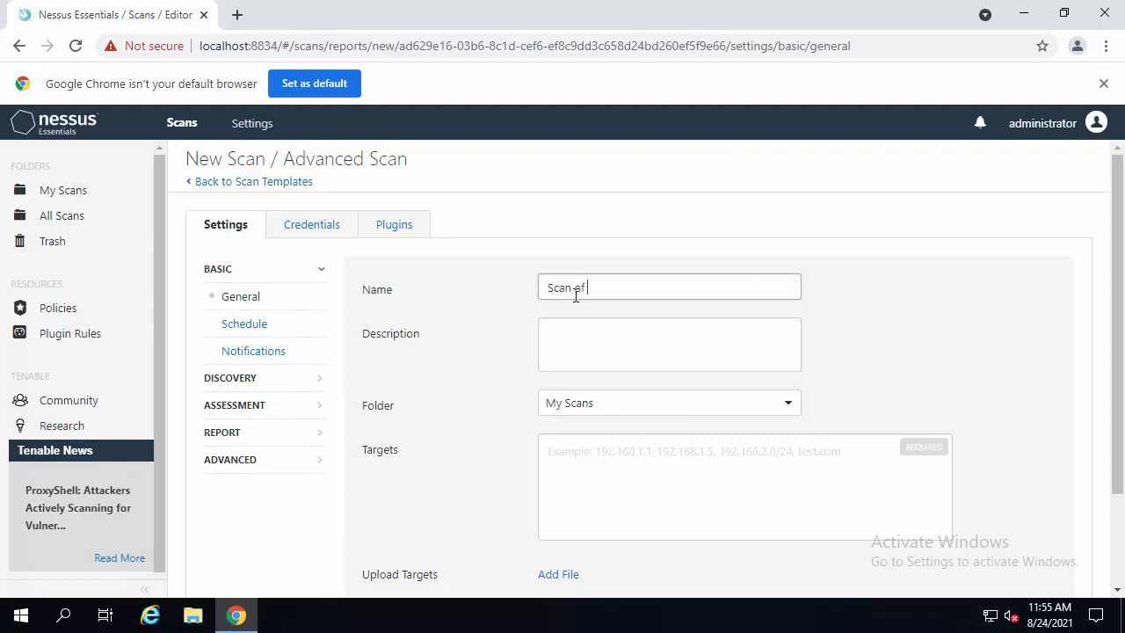
{"action": "type", "text": " Client System"}
{"action": "left_click", "coordinate": [590, 329]}
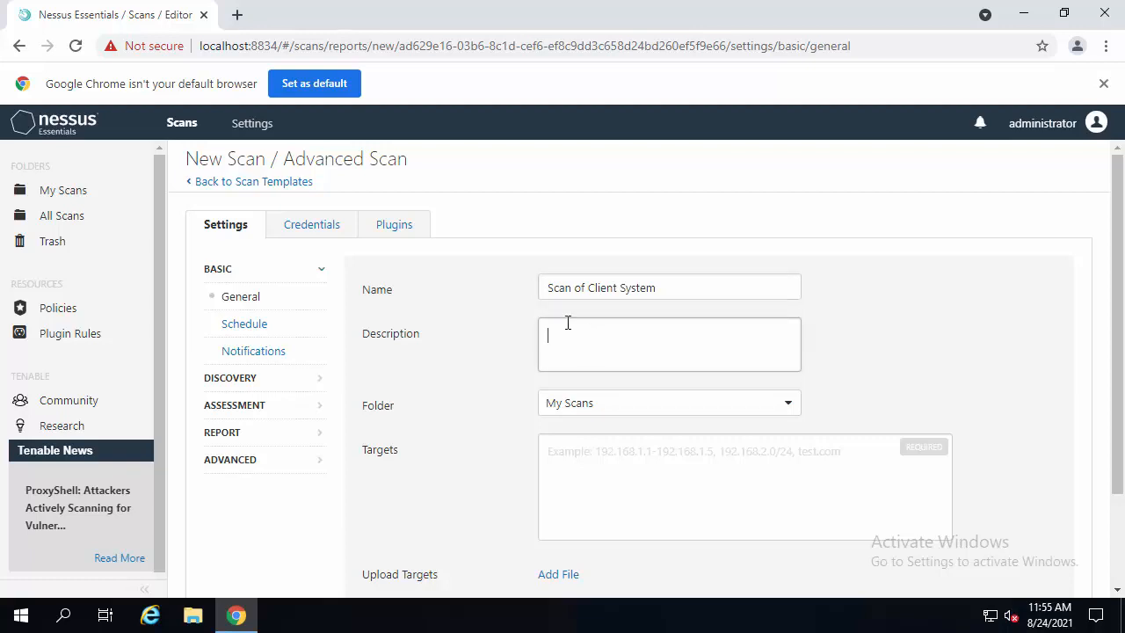
{"action": "left_click", "coordinate": [578, 453]}
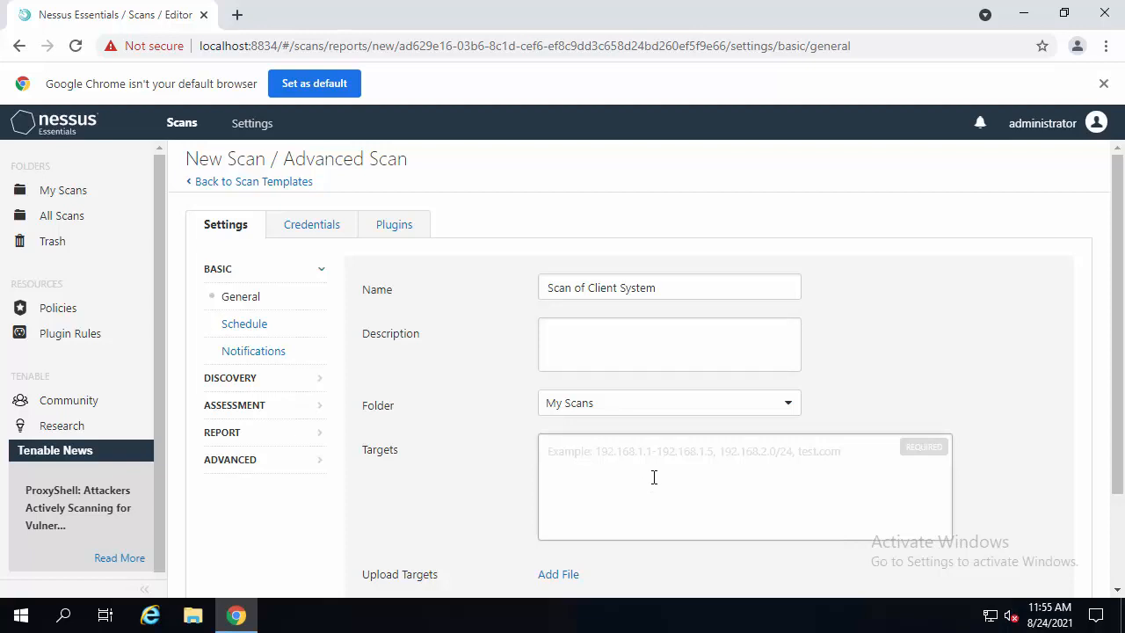
{"action": "type", "text": "10.0.0.101"}
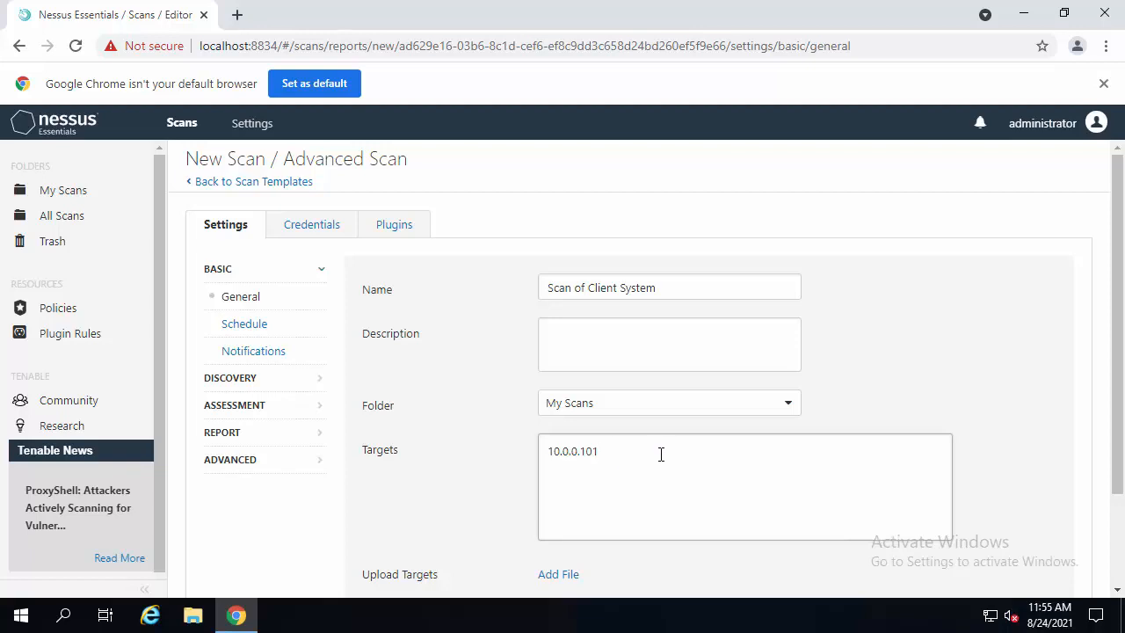
{"action": "scroll", "coordinate": [662, 453], "scroll_direction": "down", "scroll_amount": 3}
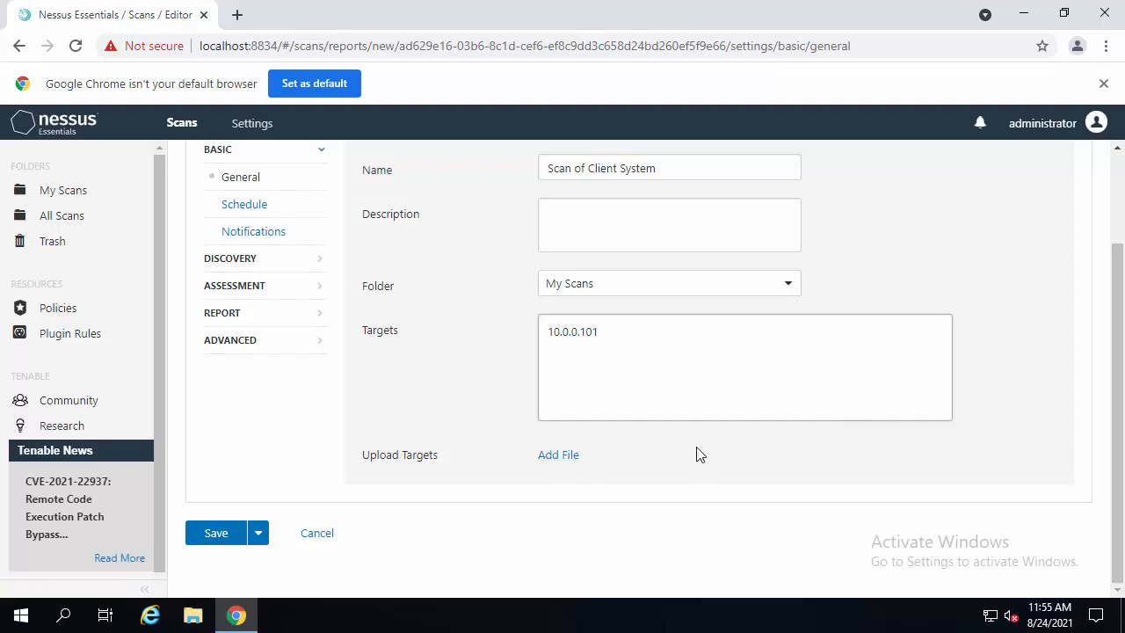
{"action": "scroll", "coordinate": [698, 454], "scroll_direction": "up", "scroll_amount": 2}
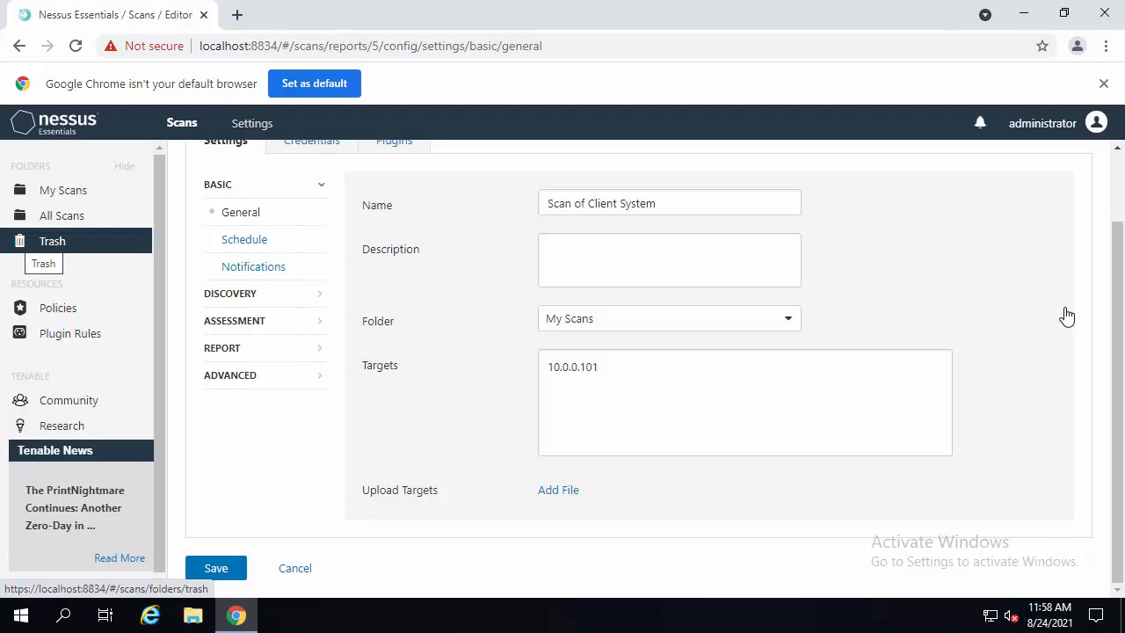
{"action": "left_click_drag", "start_coordinate": [1120, 271], "coordinate": [1121, 269]}
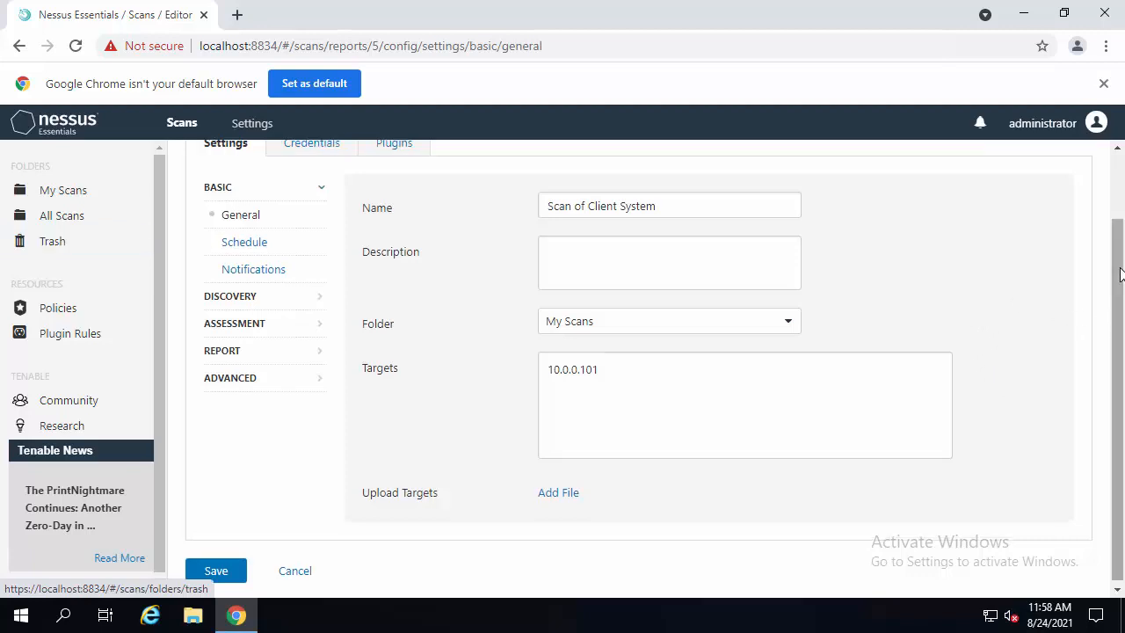
{"action": "left_click", "coordinate": [1117, 186]}
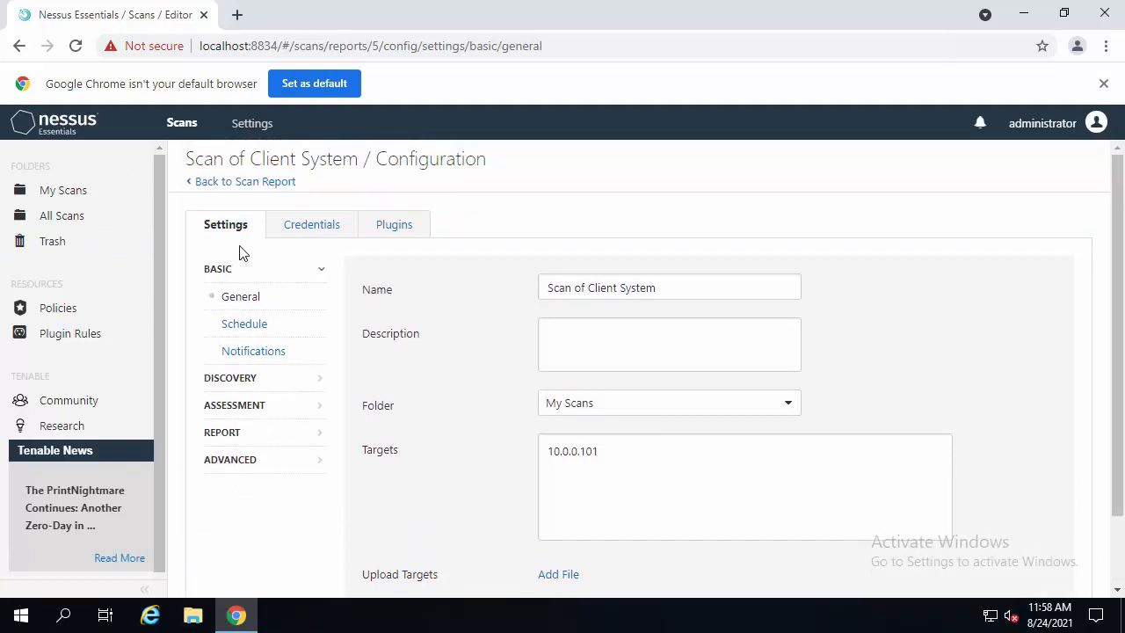
- Add Windows credentials to the scan with username administrator and the account password
{"action": "left_click", "coordinate": [241, 330]}
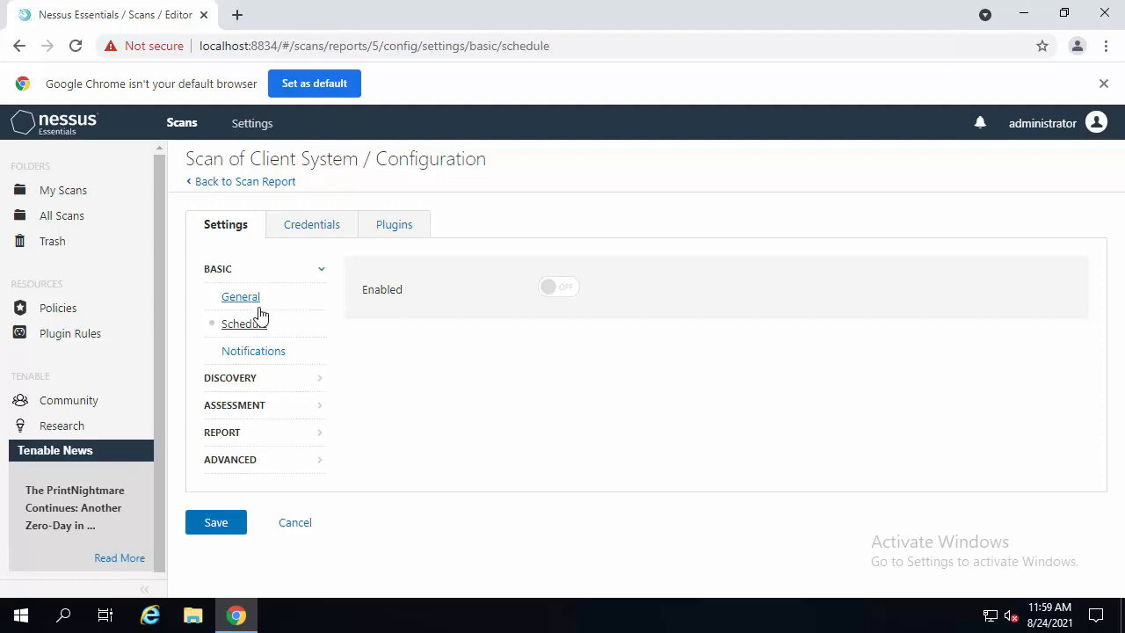
{"action": "left_click", "coordinate": [305, 231]}
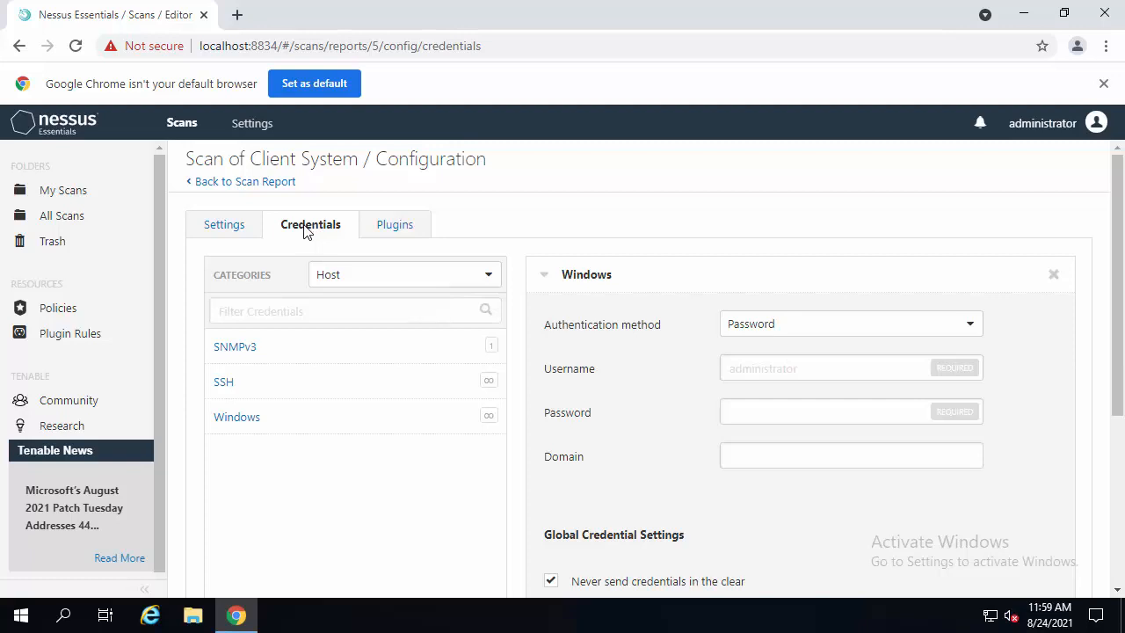
{"action": "scroll", "coordinate": [251, 426], "scroll_direction": "down", "scroll_amount": 1}
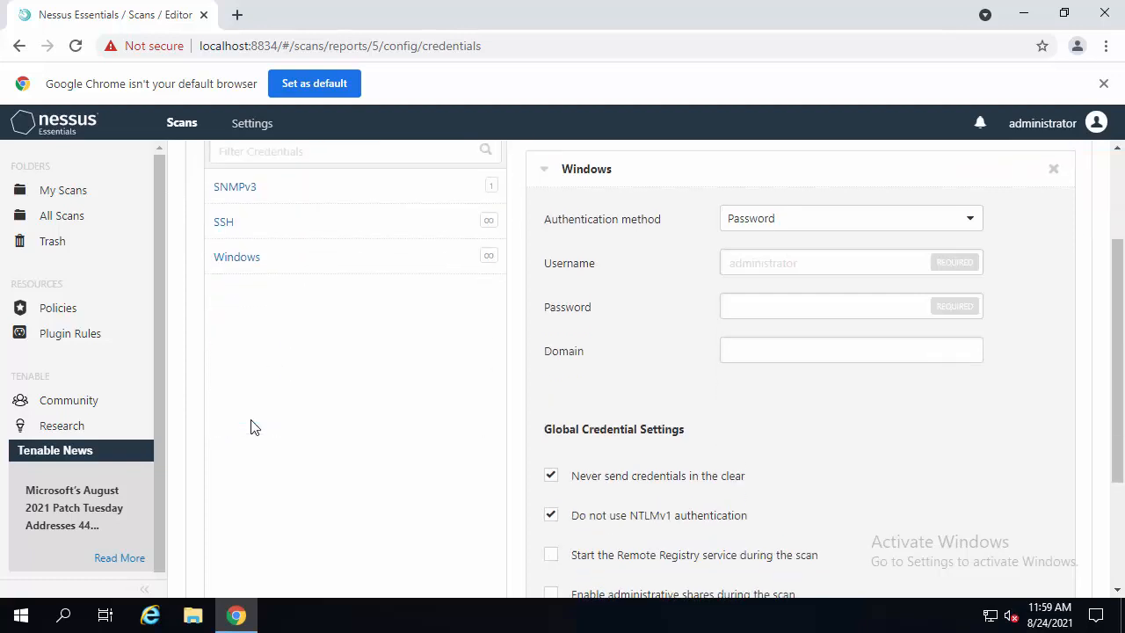
{"action": "left_click", "coordinate": [736, 254]}
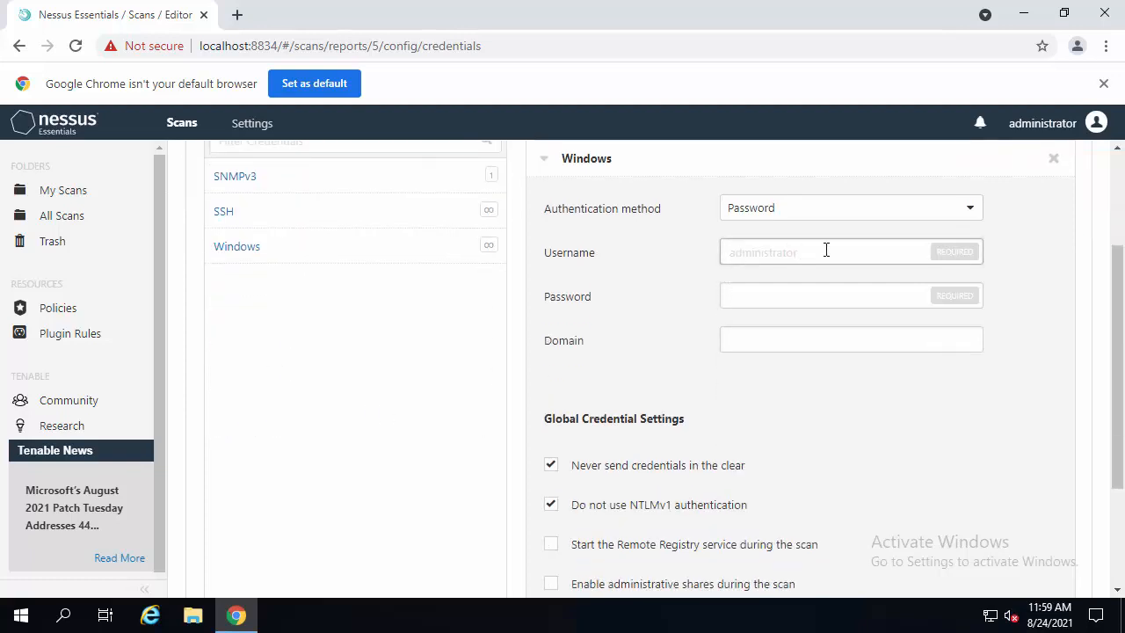
{"action": "type", "text": "administrator"}
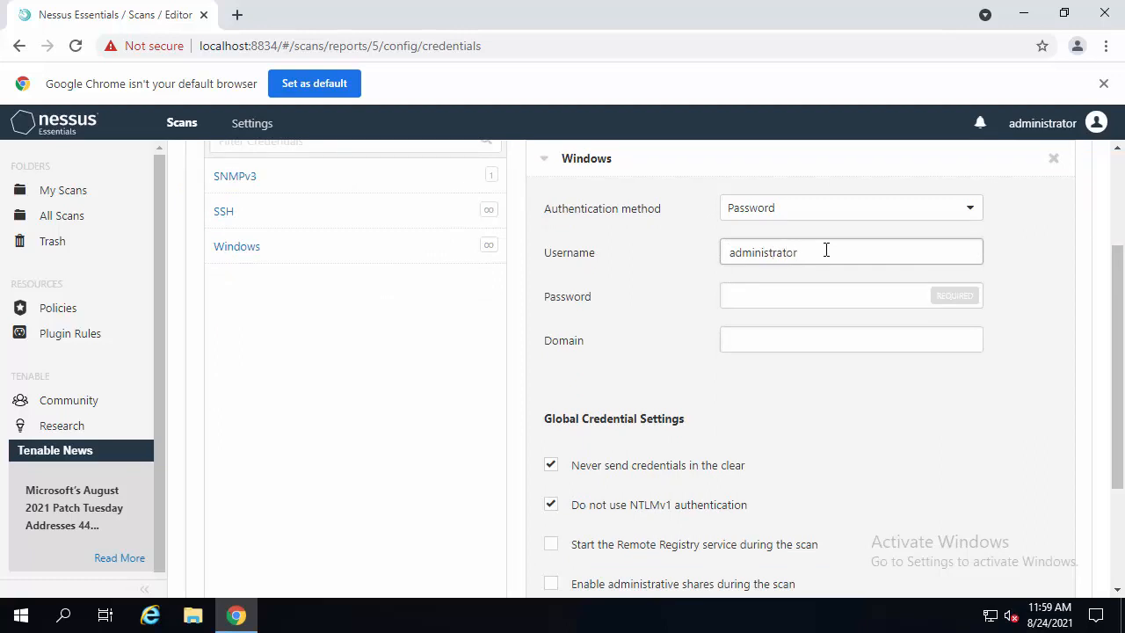
{"action": "key", "text": "Tab"}
{"action": "type", "text": "P"}
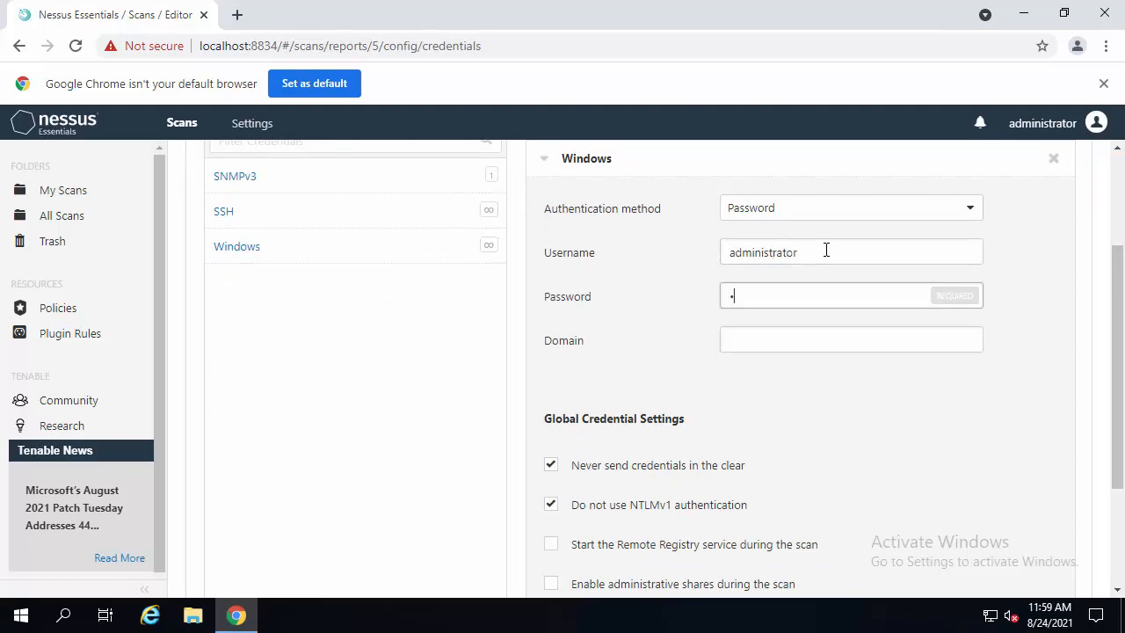
{"action": "type", "text": "as"}
{"action": "key", "text": "Tab"}
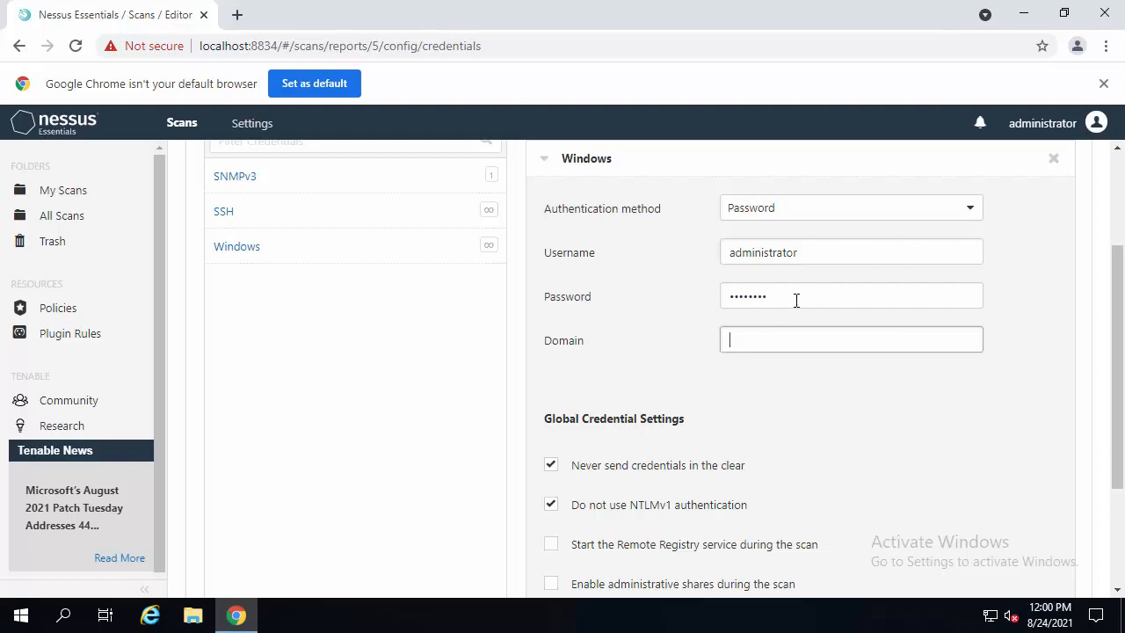
{"action": "left_click", "coordinate": [738, 337]}
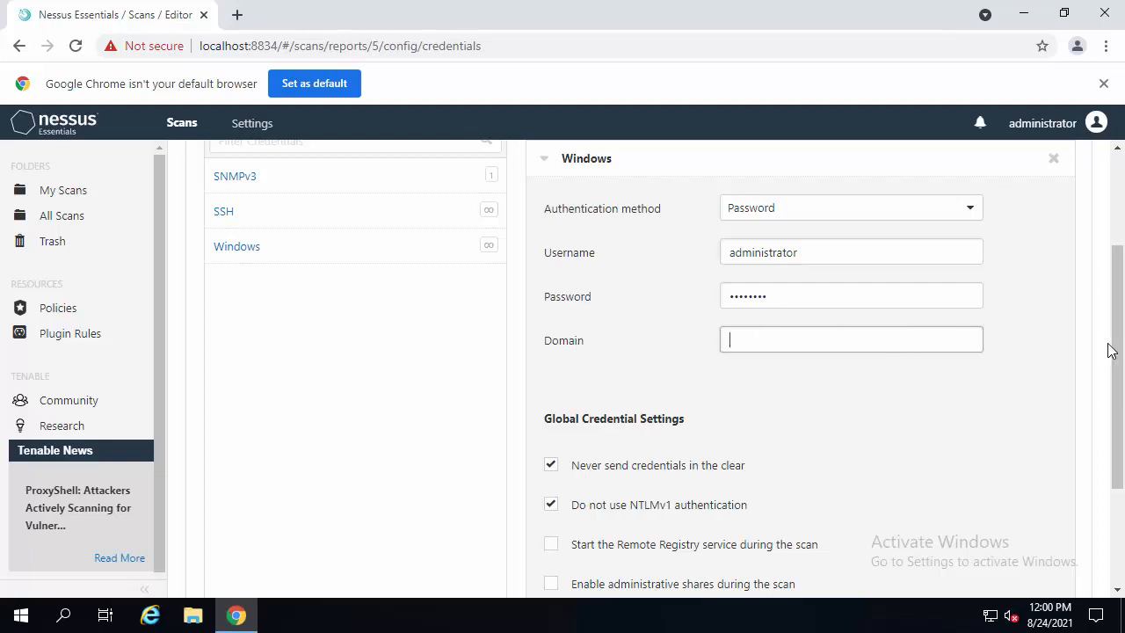
- Disable all plugin families for the scan and open the Backdoors plugin family
{"action": "scroll", "coordinate": [792, 472], "scroll_direction": "up", "scroll_amount": 2}
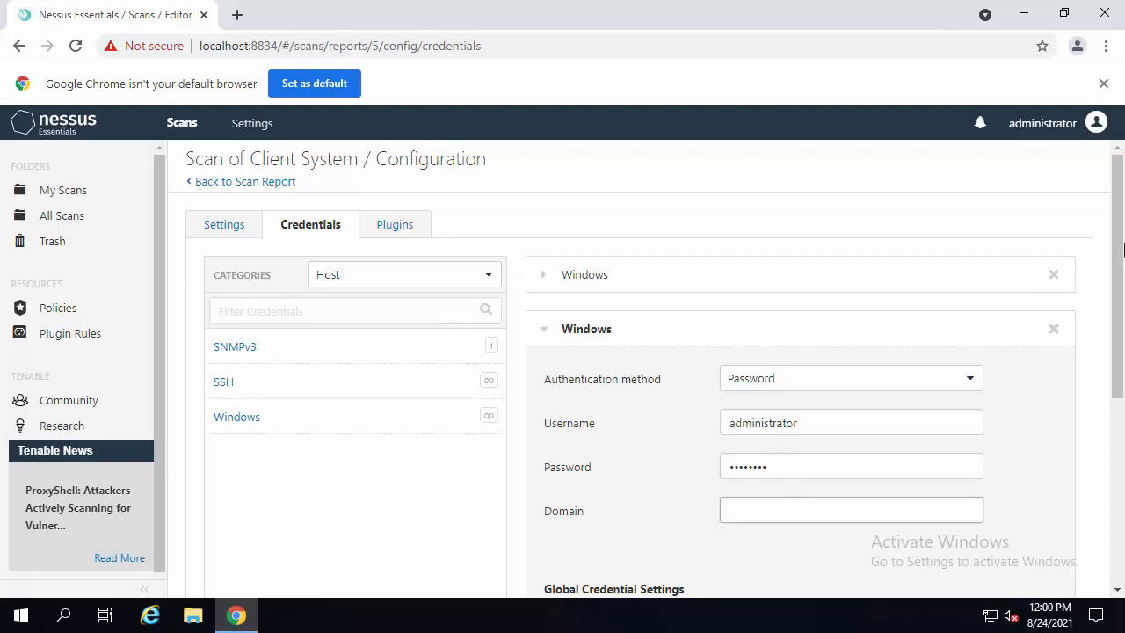
{"action": "left_click", "coordinate": [393, 230]}
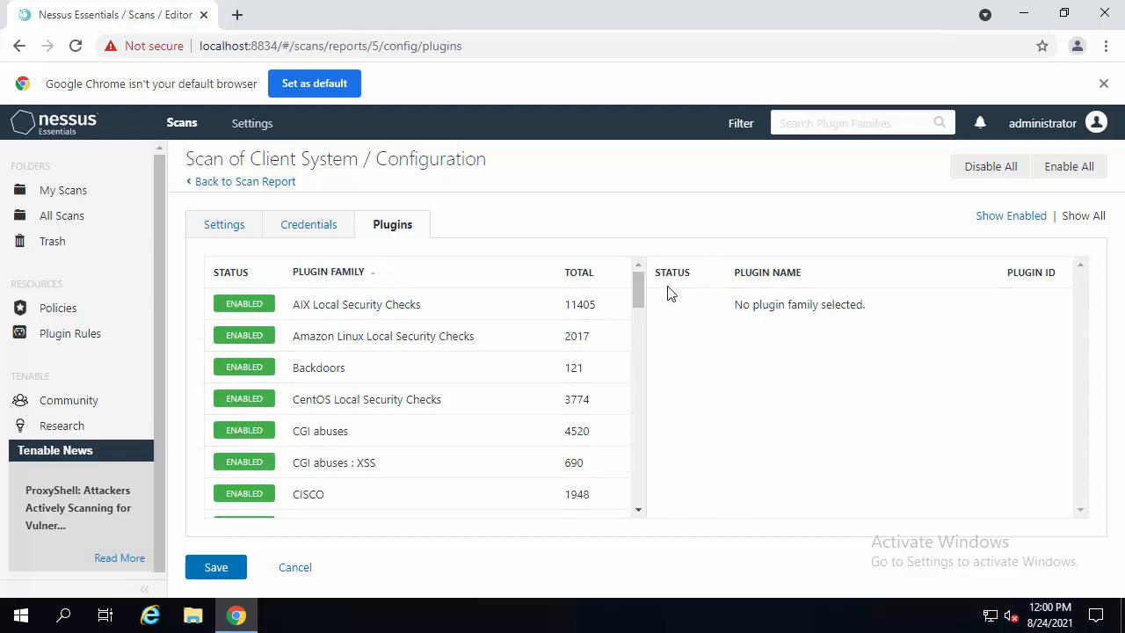
{"action": "left_click_drag", "start_coordinate": [637, 290], "coordinate": [665, 258]}
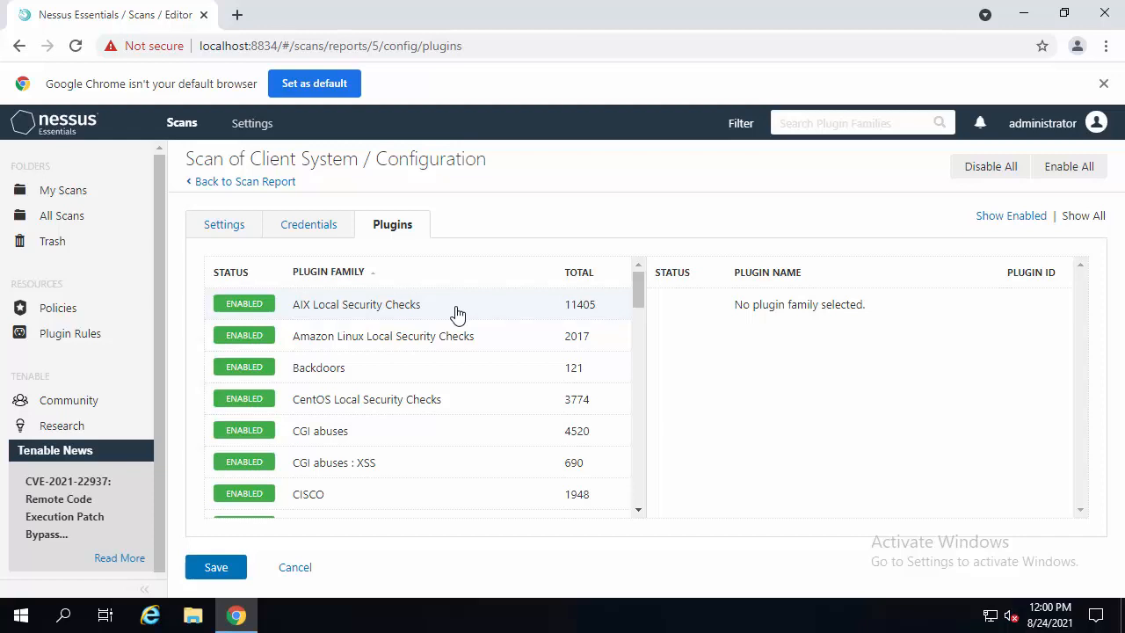
{"action": "left_click", "coordinate": [994, 173]}
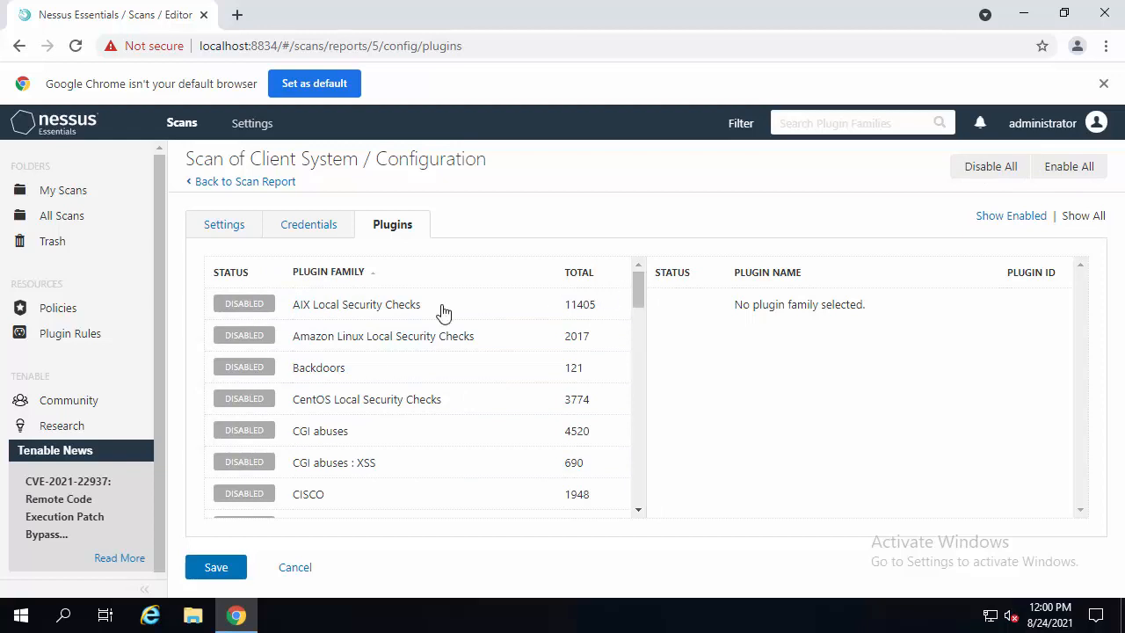
{"action": "left_click", "coordinate": [378, 368]}
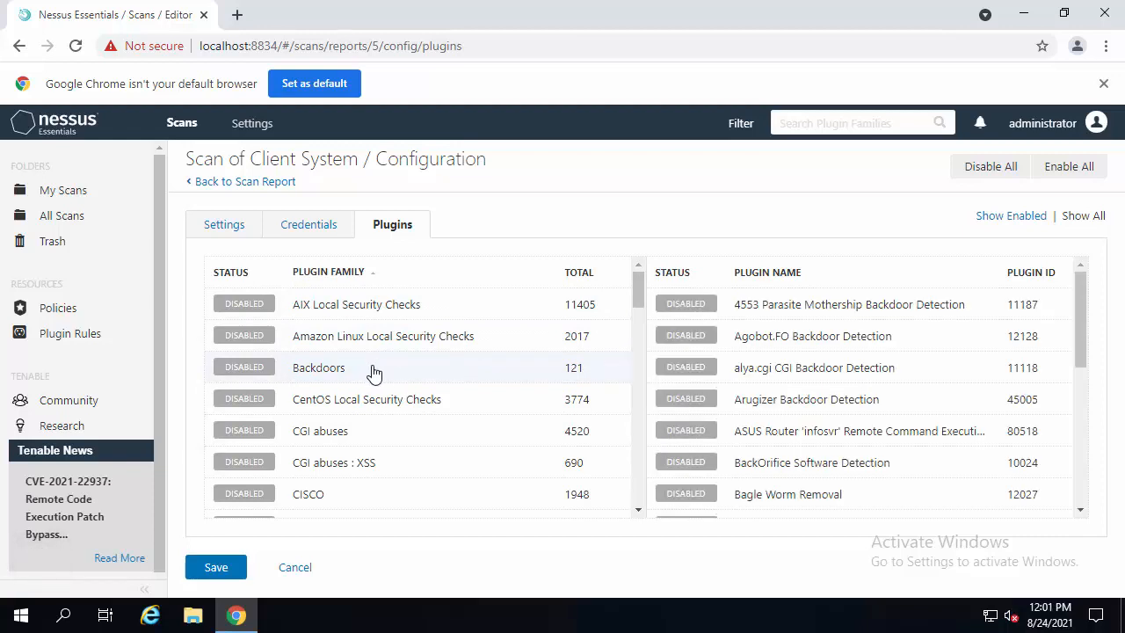
- Enable the Backdoors plugin family for the scan
{"action": "left_click", "coordinate": [245, 369]}
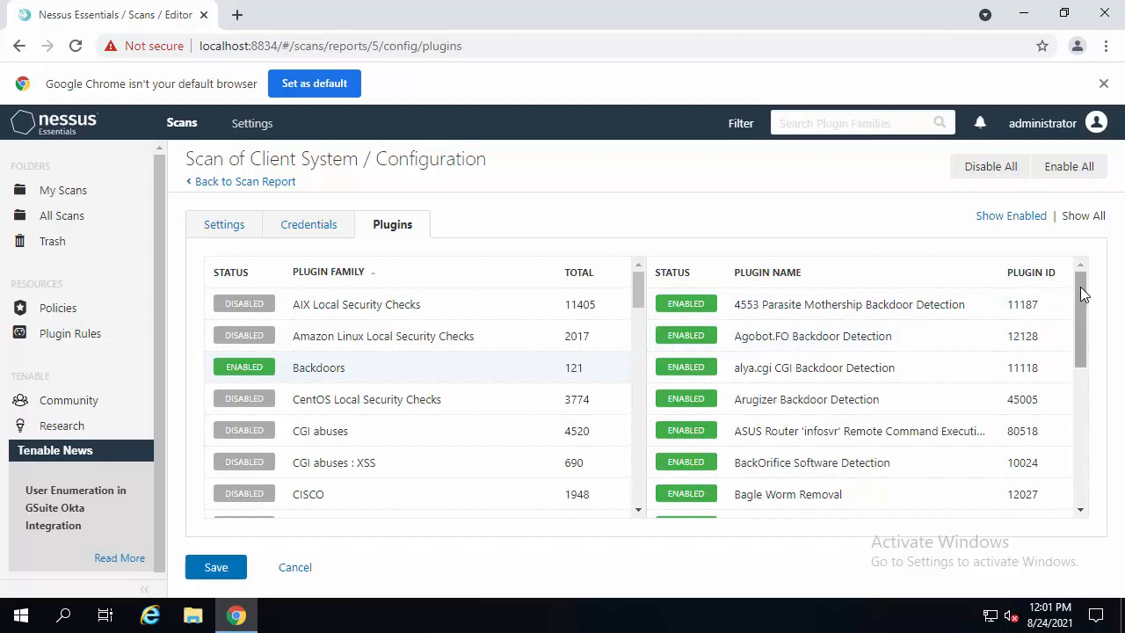
{"action": "left_click_drag", "start_coordinate": [1083, 295], "coordinate": [1088, 351]}
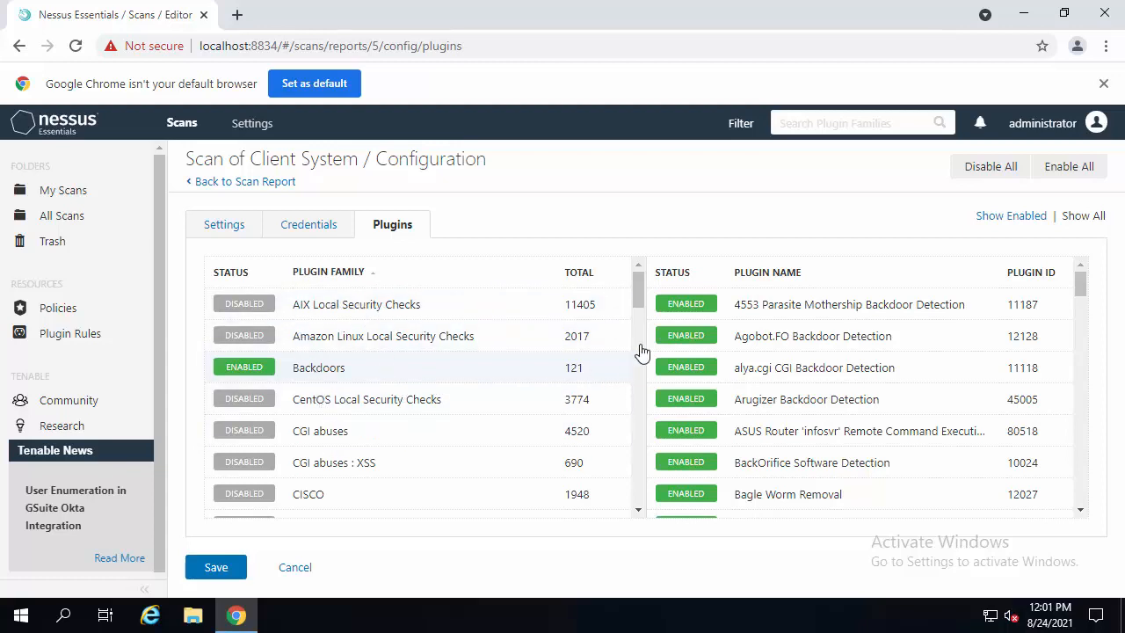
- Enable the Databases, Denial of Service and DNS plugin families
{"action": "scroll", "coordinate": [643, 282], "scroll_direction": "down", "scroll_amount": 1}
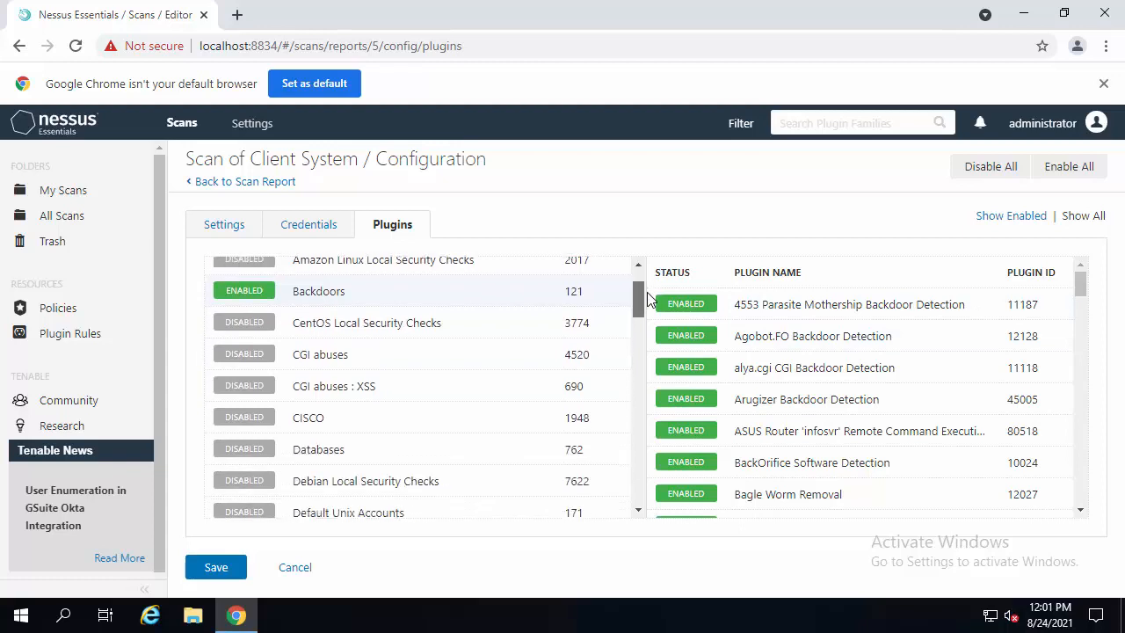
{"action": "scroll", "coordinate": [647, 299], "scroll_direction": "down", "scroll_amount": 1}
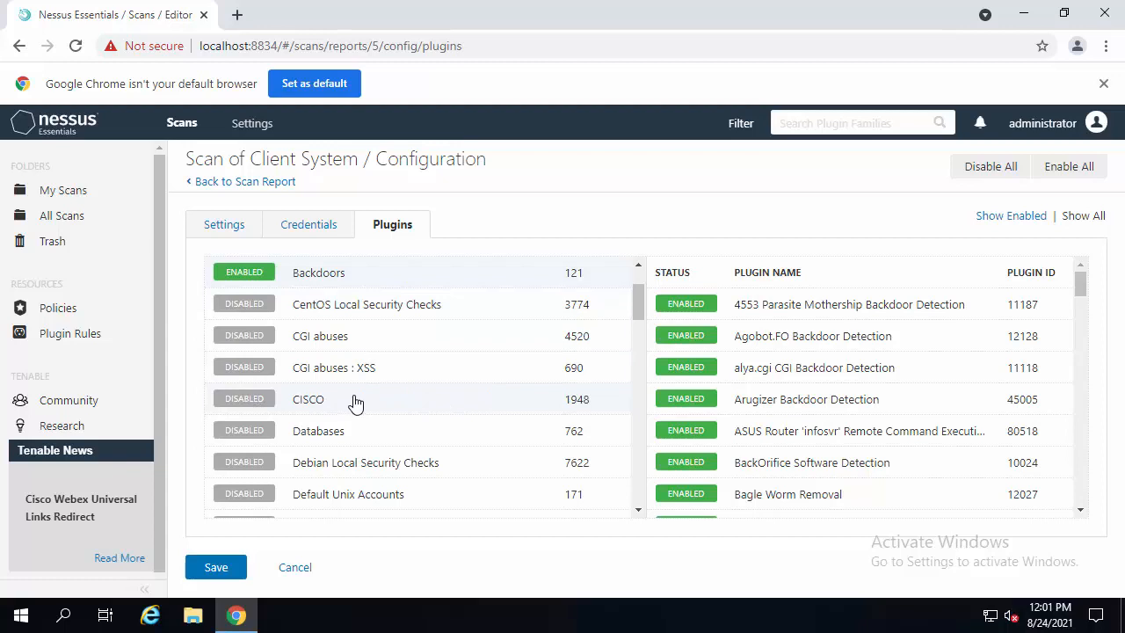
{"action": "left_click", "coordinate": [246, 432]}
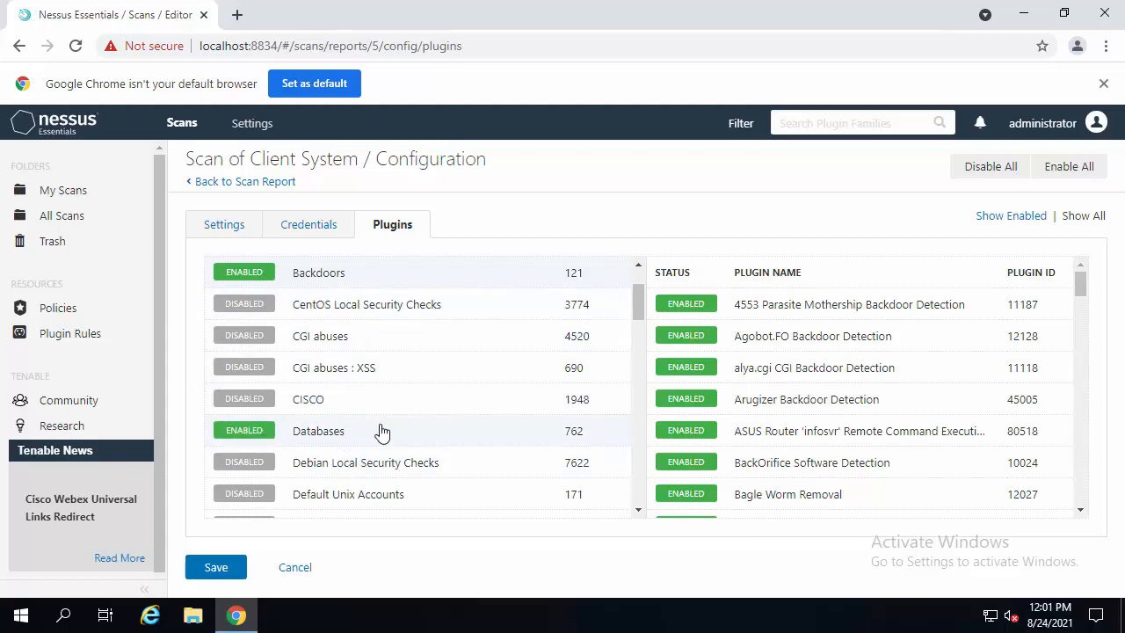
{"action": "scroll", "coordinate": [643, 303], "scroll_direction": "down", "scroll_amount": 1}
{"action": "scroll", "coordinate": [645, 314], "scroll_direction": "down", "scroll_amount": 2}
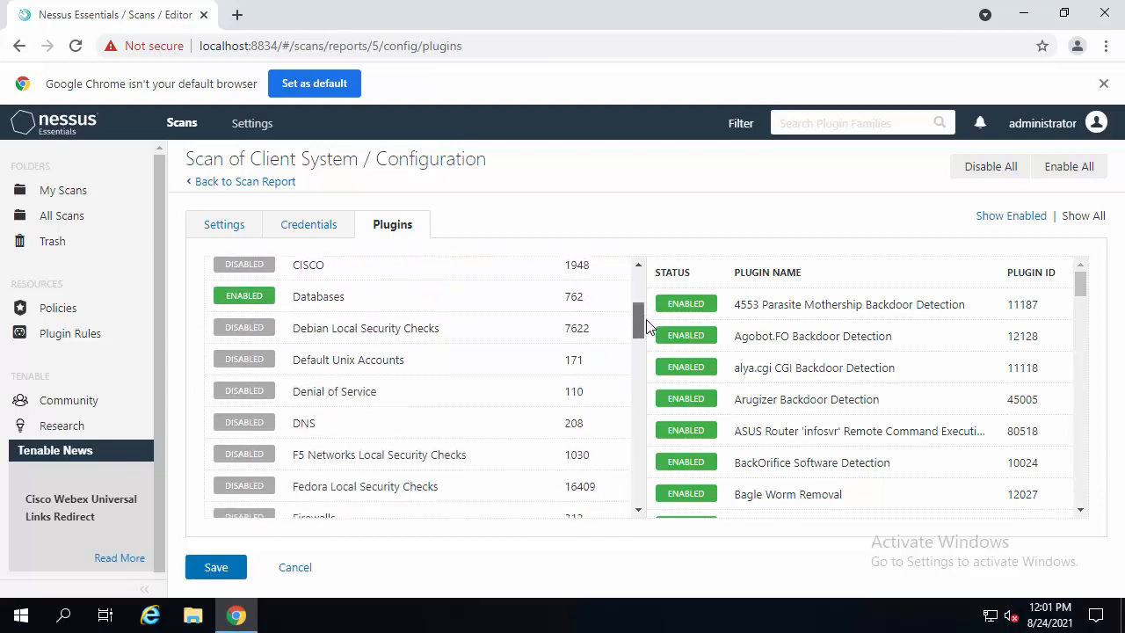
{"action": "left_click", "coordinate": [253, 295]}
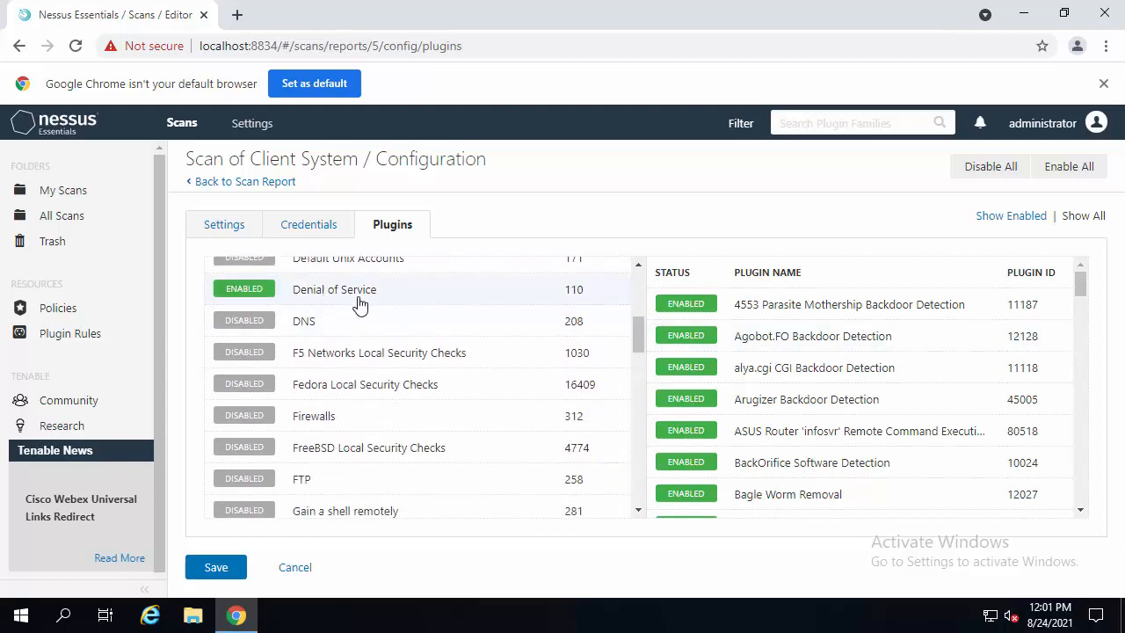
{"action": "left_click", "coordinate": [245, 321]}
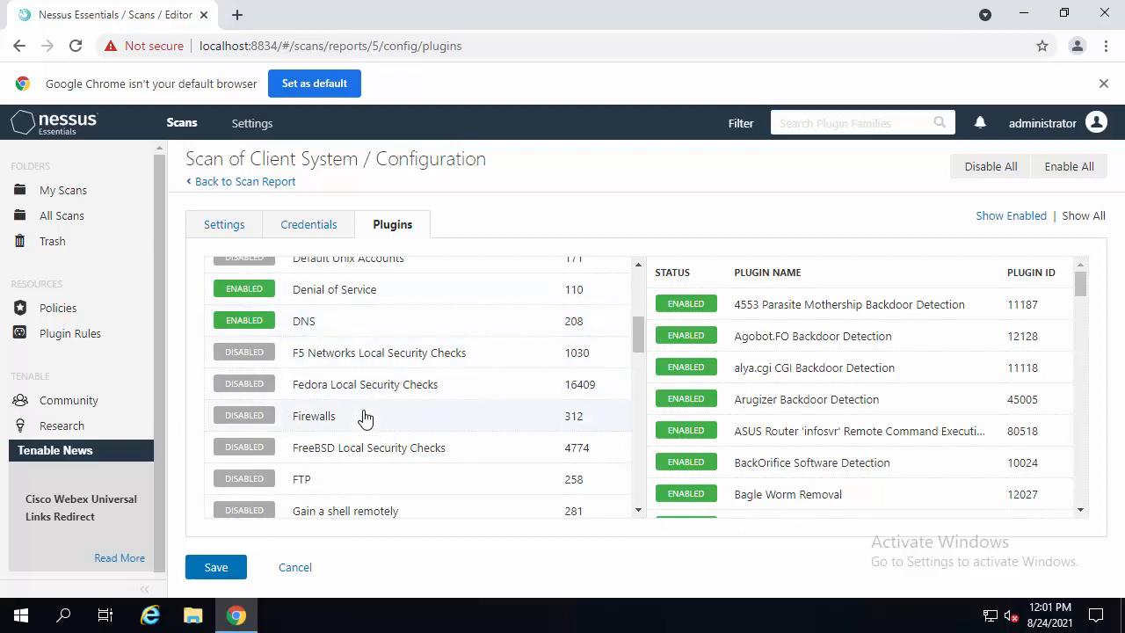
- Enable the Firewalls, FTP, Gain a shell remotely and General plugin families
{"action": "left_click", "coordinate": [303, 427]}
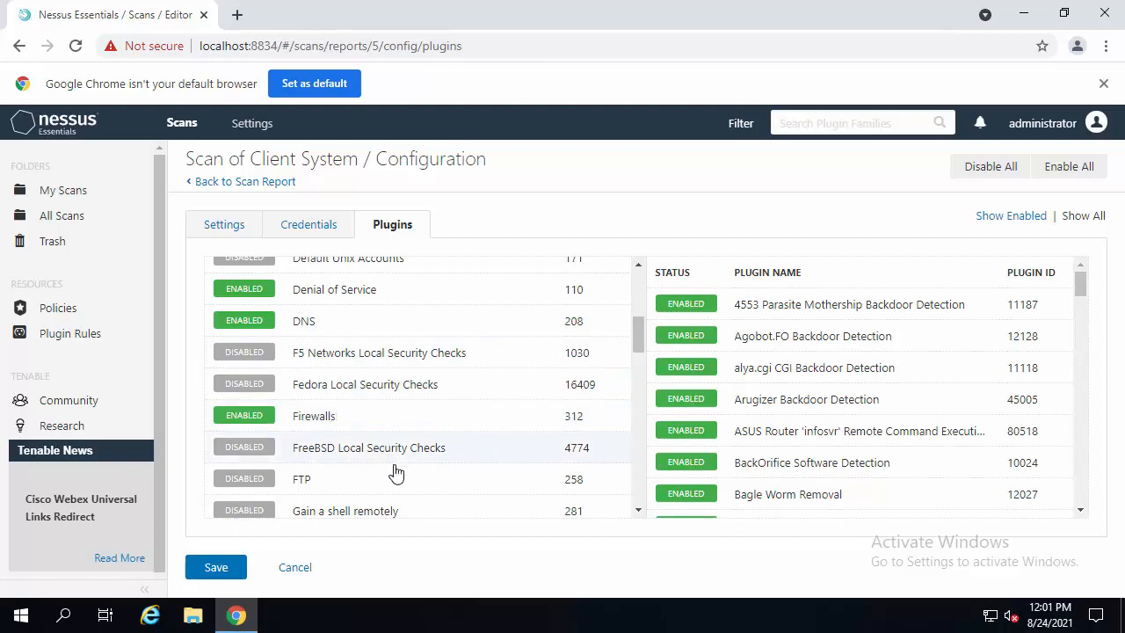
{"action": "left_click", "coordinate": [261, 488]}
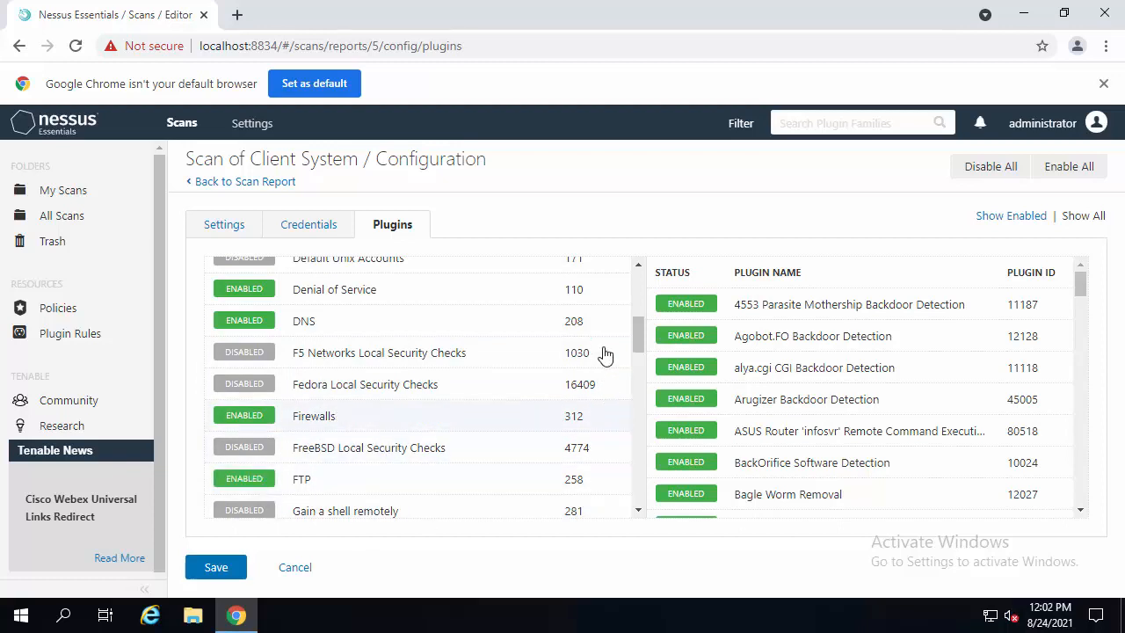
{"action": "scroll", "coordinate": [638, 342], "scroll_direction": "down", "scroll_amount": 1}
{"action": "scroll", "coordinate": [638, 345], "scroll_direction": "down", "scroll_amount": 2}
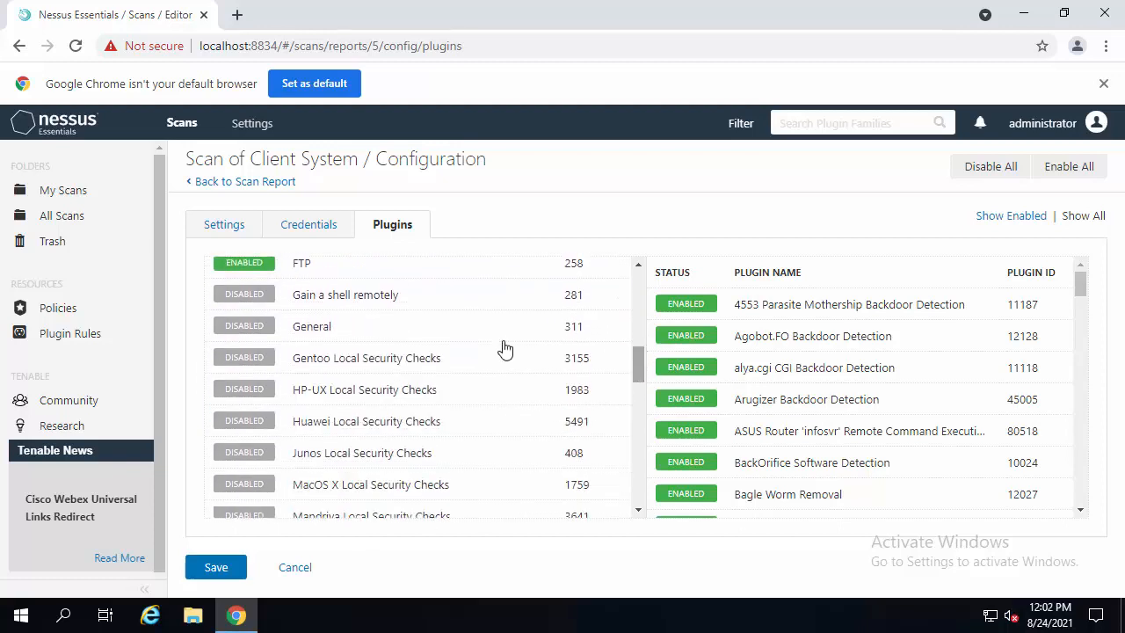
{"action": "left_click", "coordinate": [252, 301]}
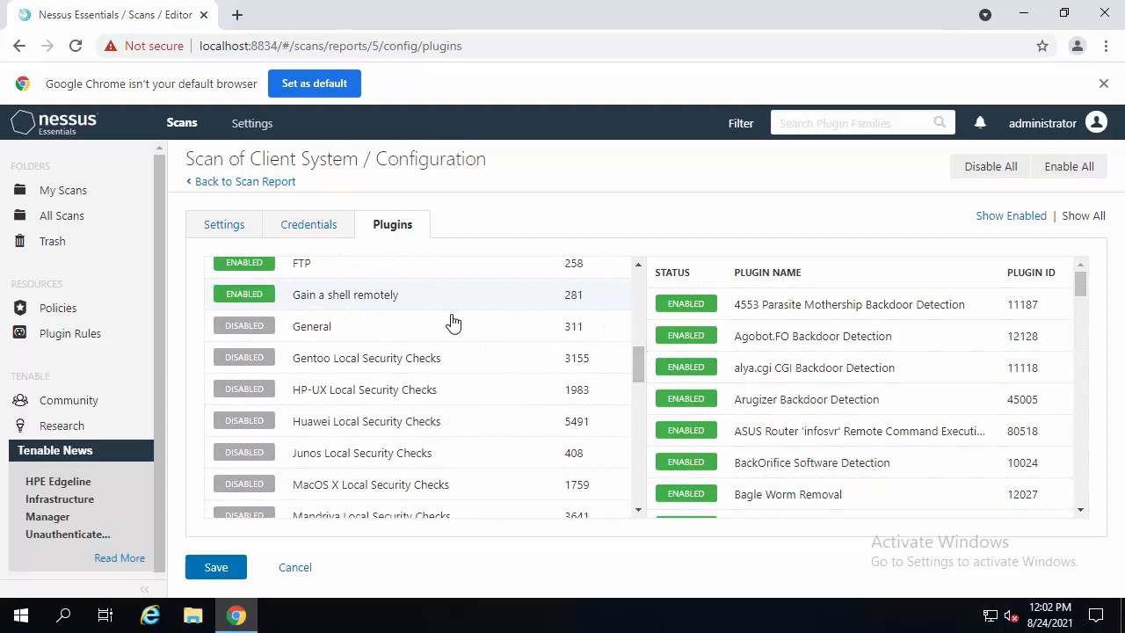
{"action": "left_click", "coordinate": [255, 331]}
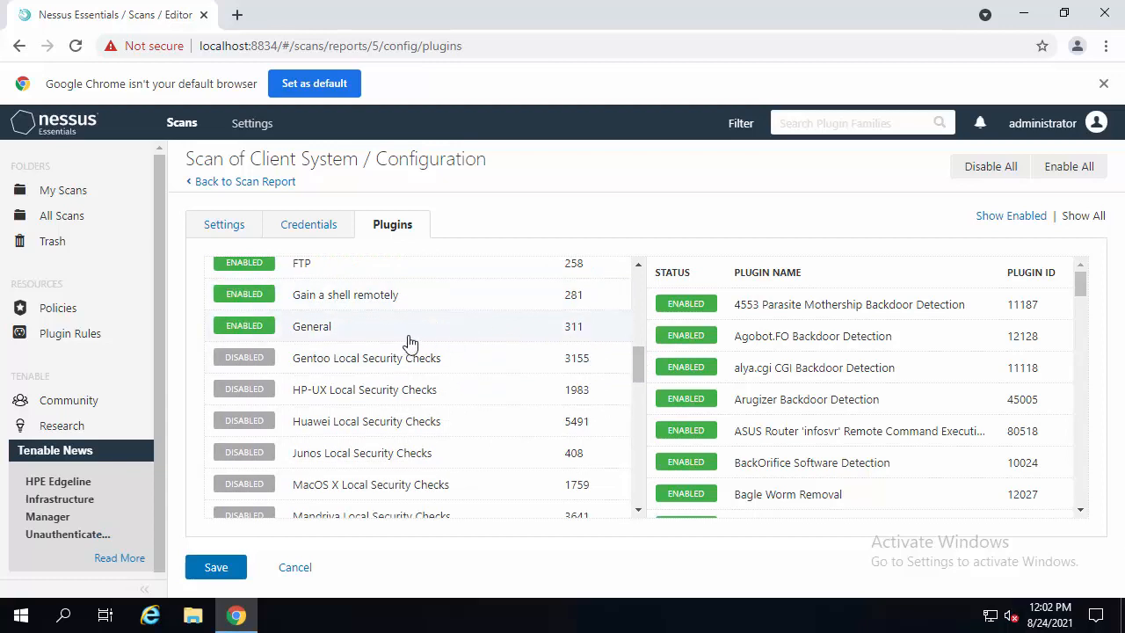
{"action": "left_click", "coordinate": [356, 330]}
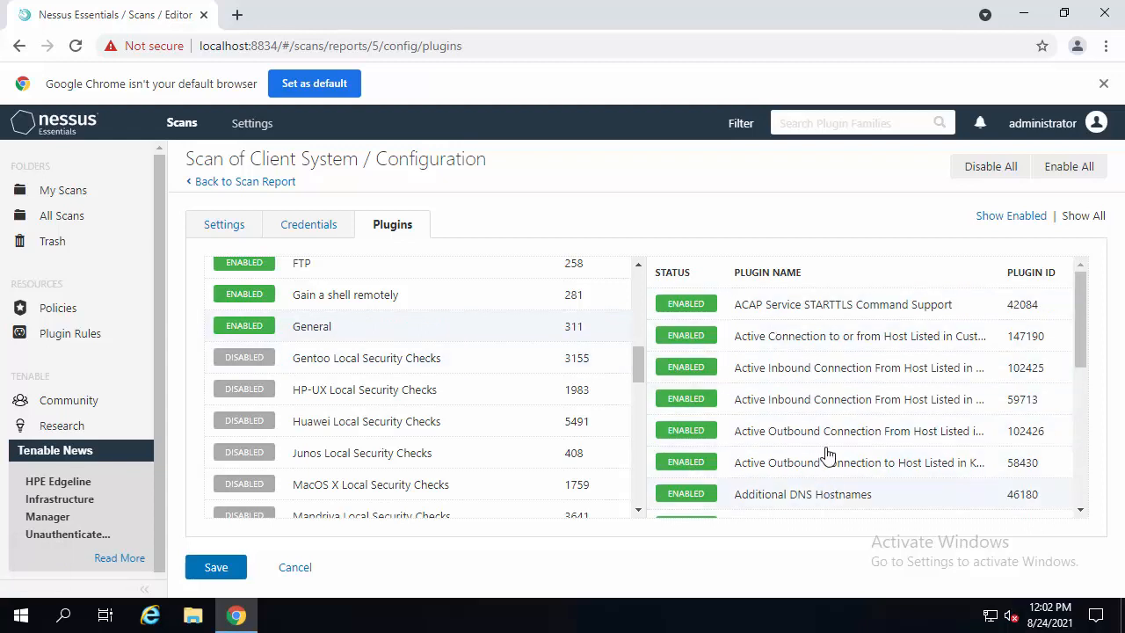
- Enable the Service detection, Settings and SMTP problems plugin families
{"action": "left_click_drag", "start_coordinate": [640, 367], "coordinate": [689, 454]}
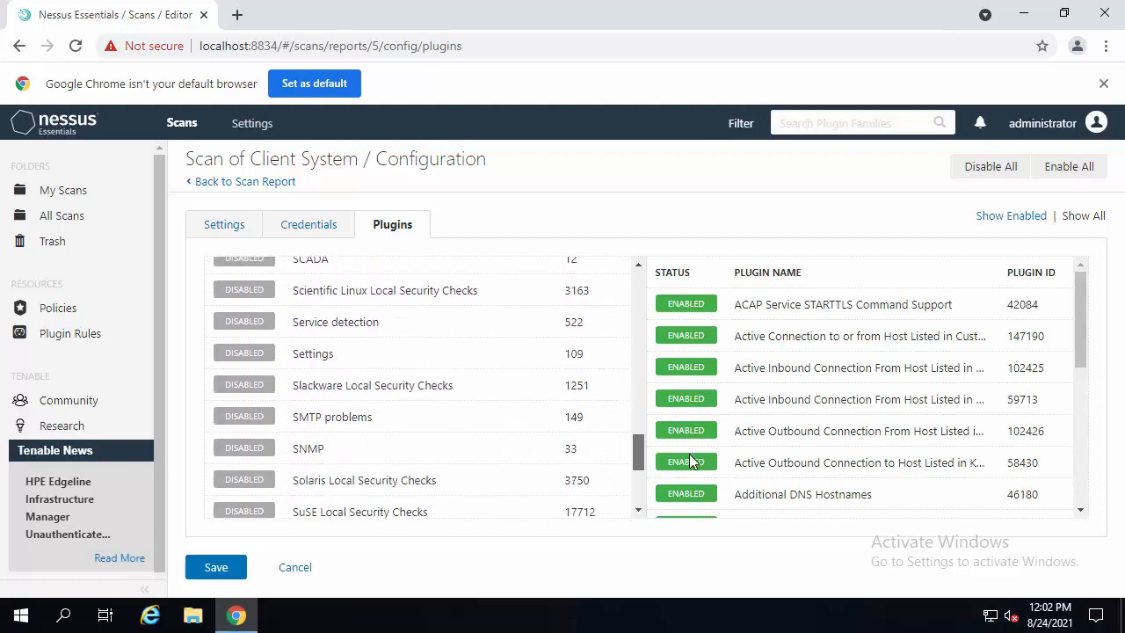
{"action": "left_click", "coordinate": [278, 325]}
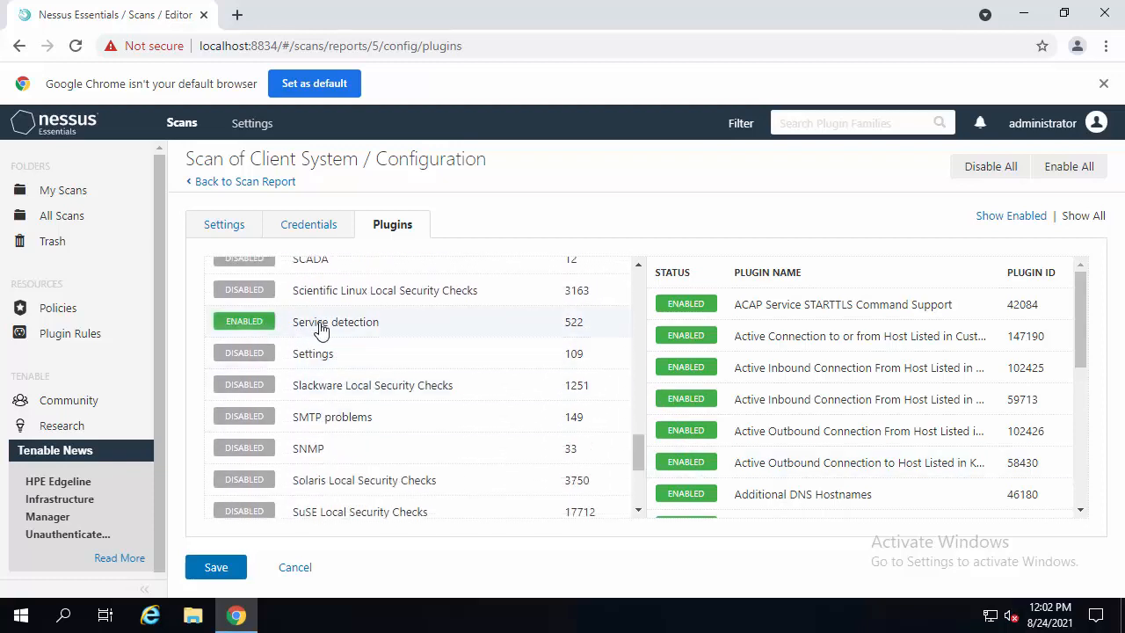
{"action": "left_click", "coordinate": [359, 358]}
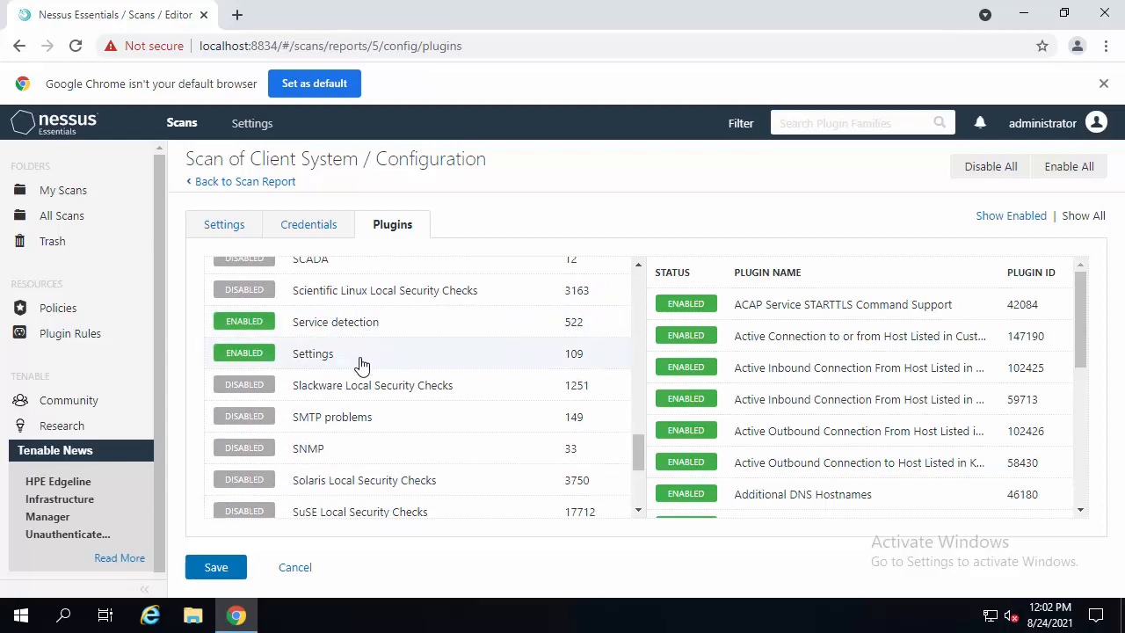
{"action": "left_click", "coordinate": [286, 414]}
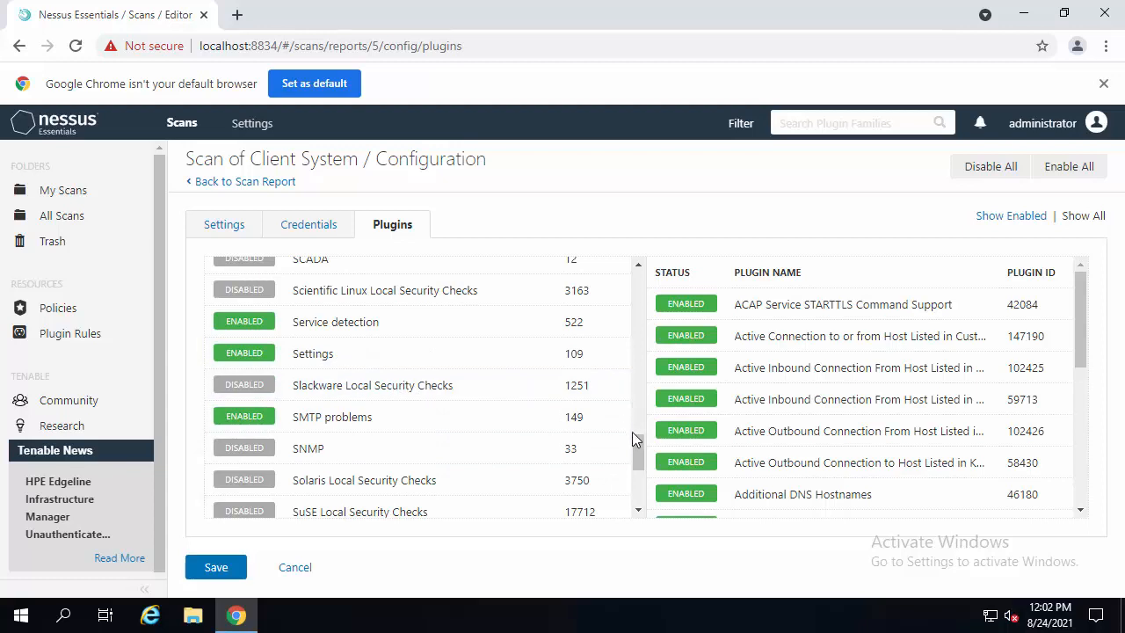
- Enable the Web Servers, Windows, Windows : Microsoft Bulletins and Windows : User management plugin families
{"action": "scroll", "coordinate": [640, 457], "scroll_direction": "down", "scroll_amount": 3}
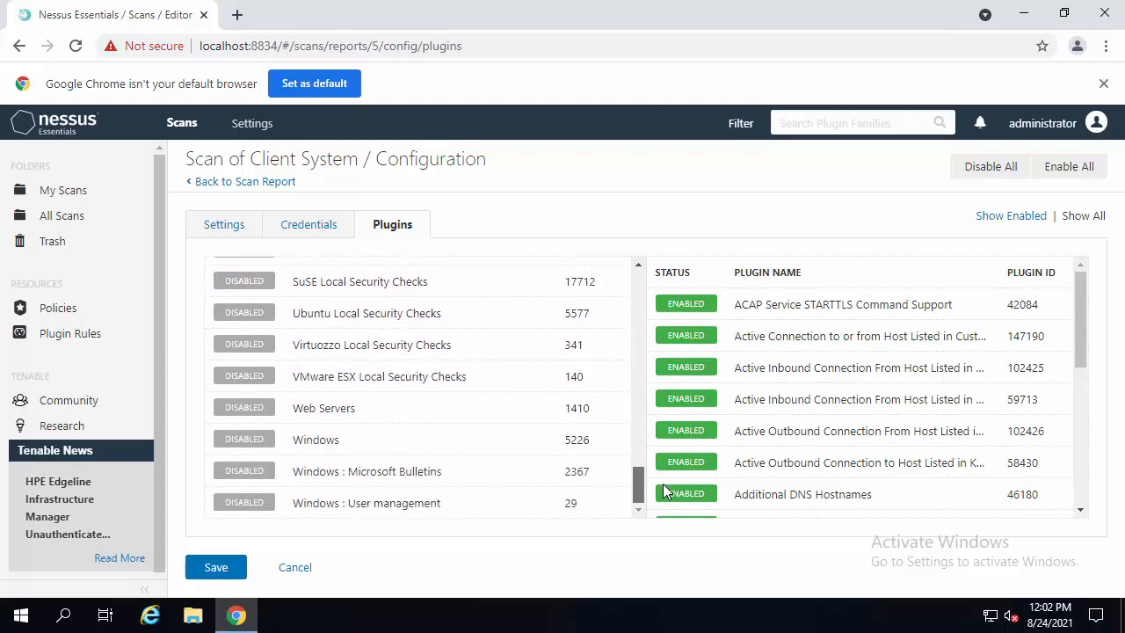
{"action": "left_click", "coordinate": [251, 410]}
{"action": "left_click", "coordinate": [250, 440]}
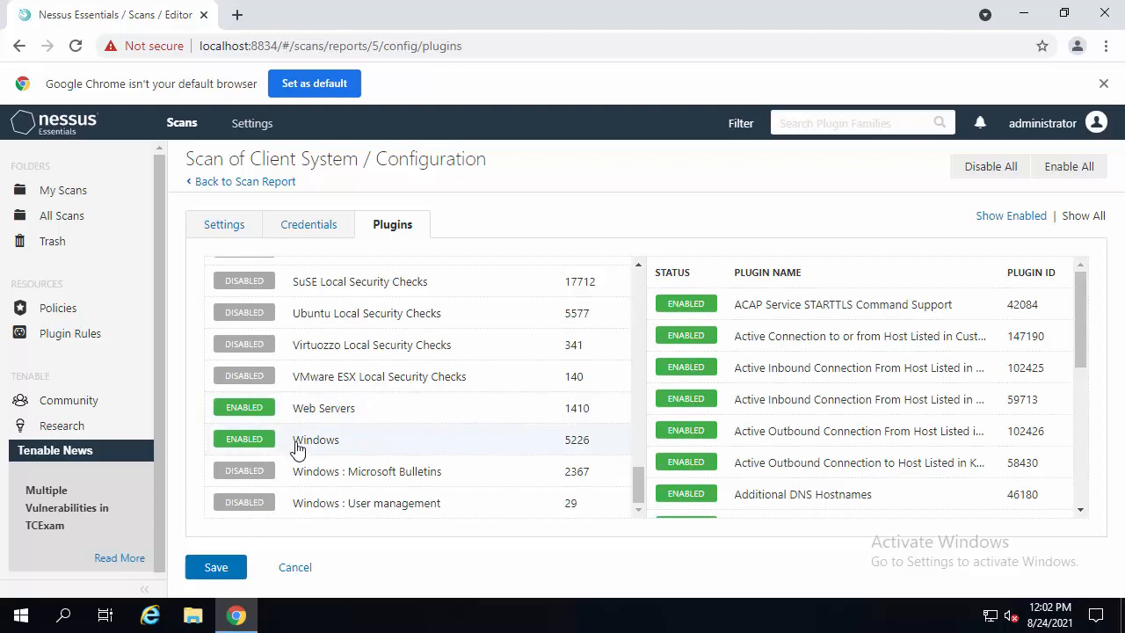
{"action": "left_click", "coordinate": [252, 471]}
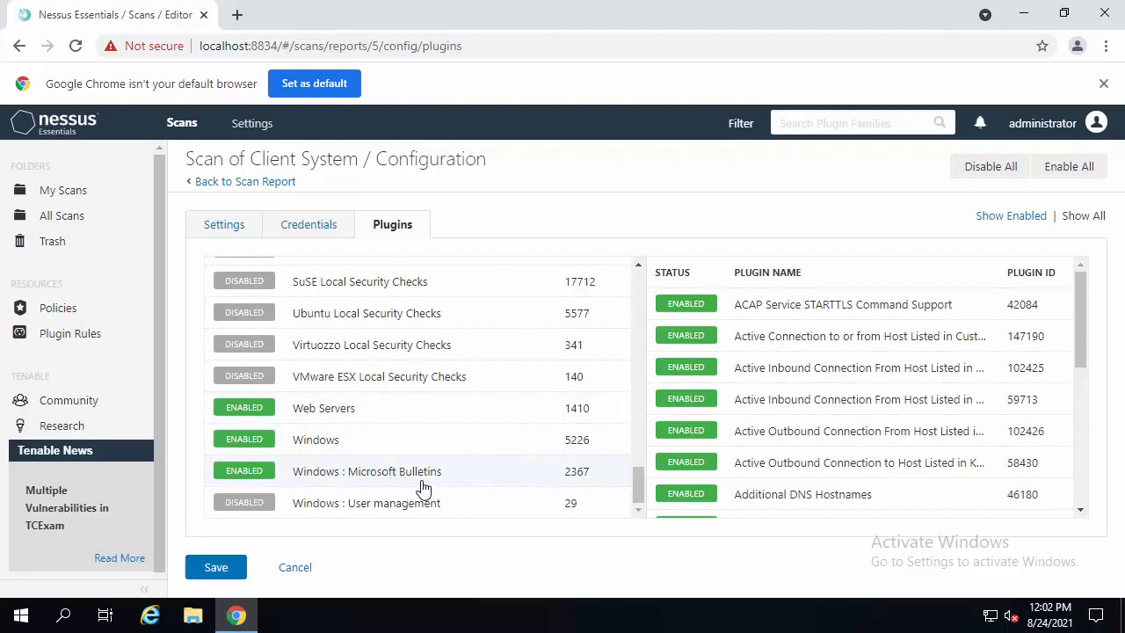
{"action": "left_click", "coordinate": [251, 503]}
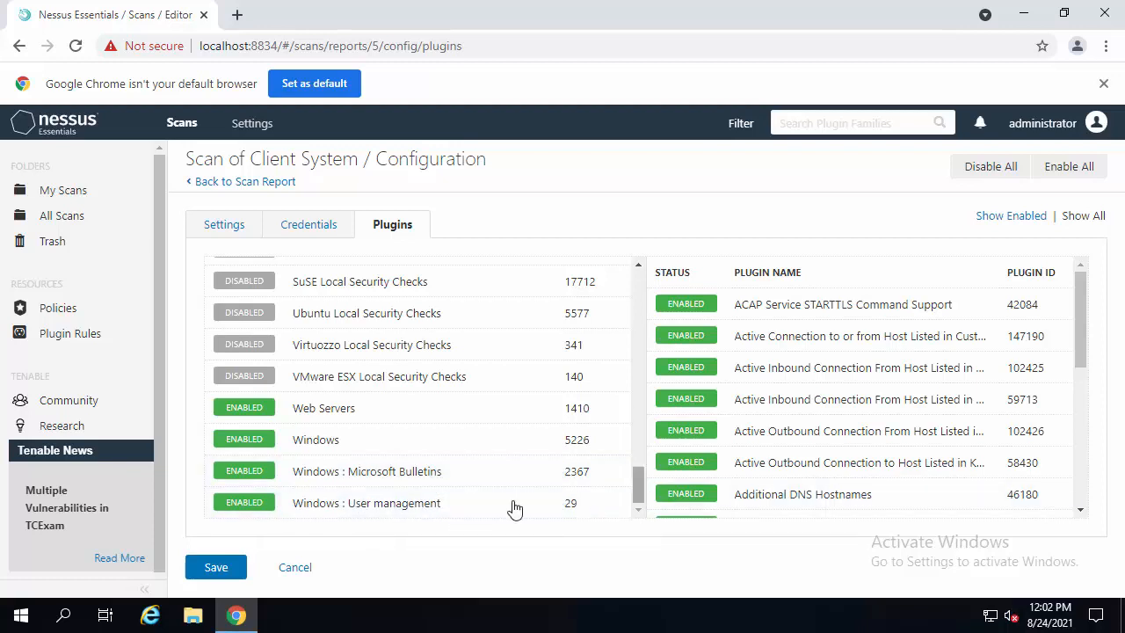
{"action": "left_click", "coordinate": [397, 505]}
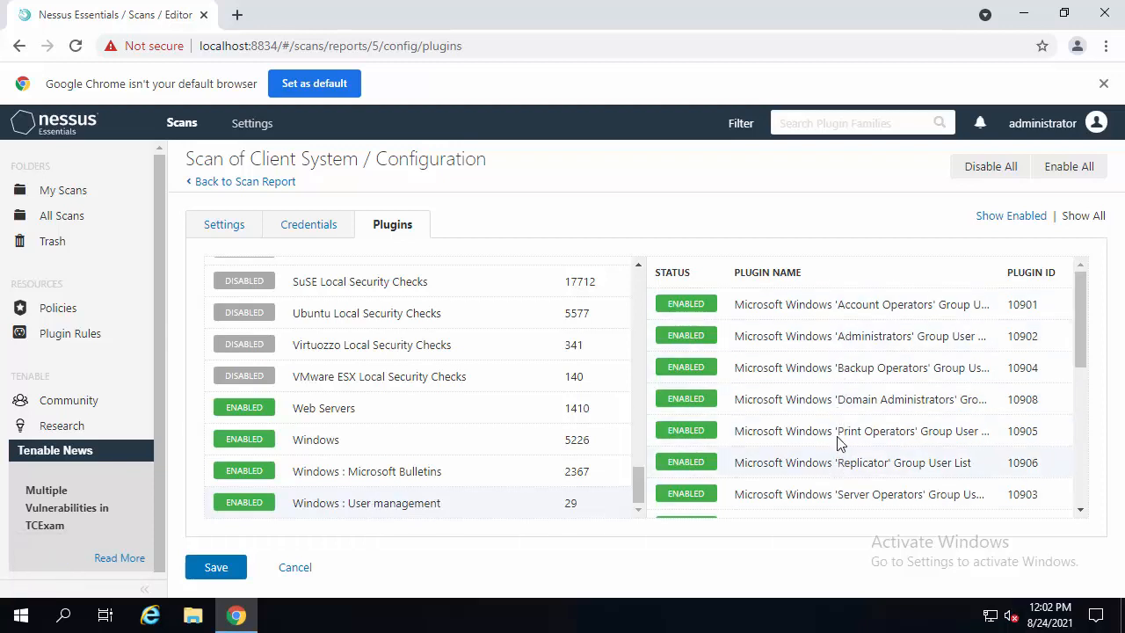
{"action": "mouse_move", "coordinate": [1082, 285]}
{"action": "left_mouse_down"}
{"action": "mouse_move", "coordinate": [1084, 432]}
{"action": "mouse_move", "coordinate": [1064, 306]}
{"action": "mouse_move", "coordinate": [1072, 284]}
{"action": "left_mouse_up"}
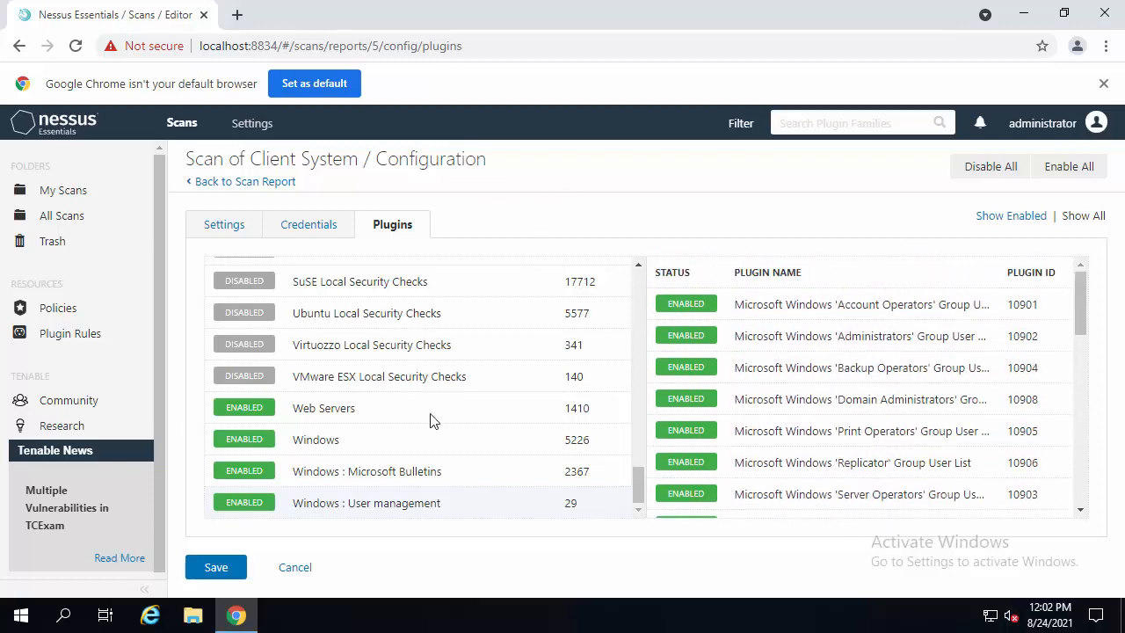
- Save the scan configuration and launch the Scan of Client System scan
{"action": "left_click", "coordinate": [216, 568]}
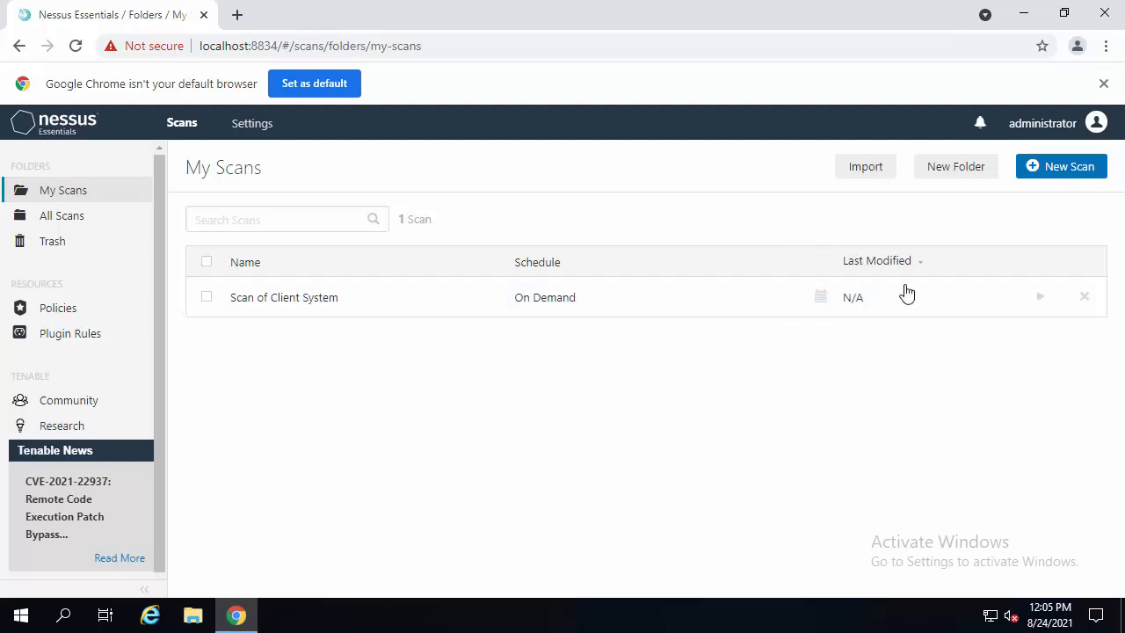
{"action": "left_click", "coordinate": [1041, 299]}
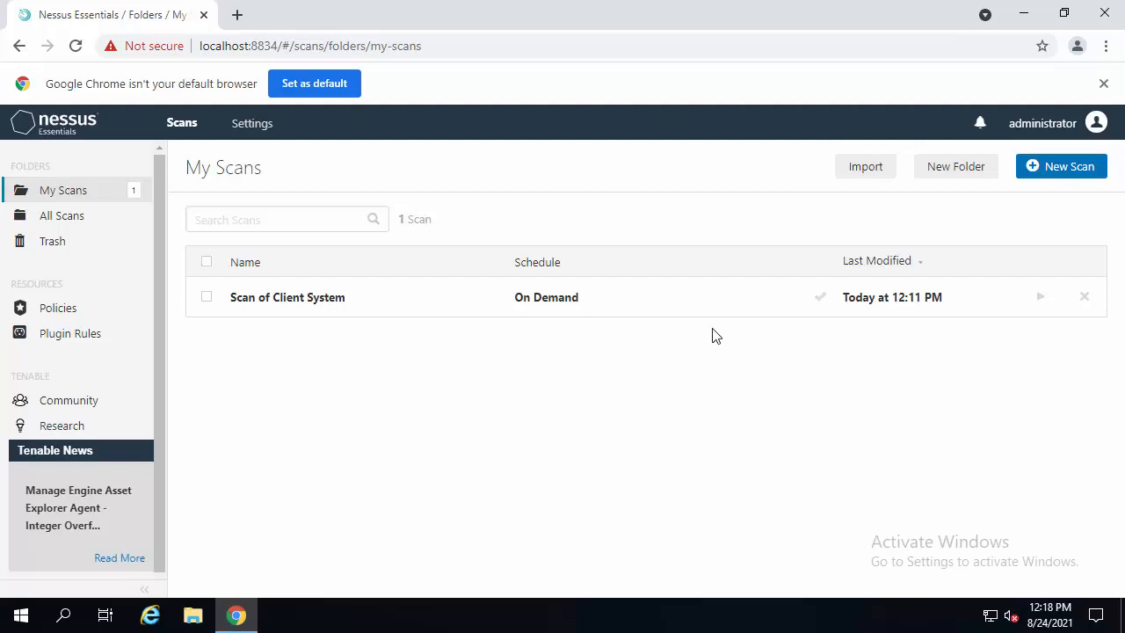
- Open the completed scan's results and review its list of vulnerabilities
{"action": "left_click", "coordinate": [303, 304]}
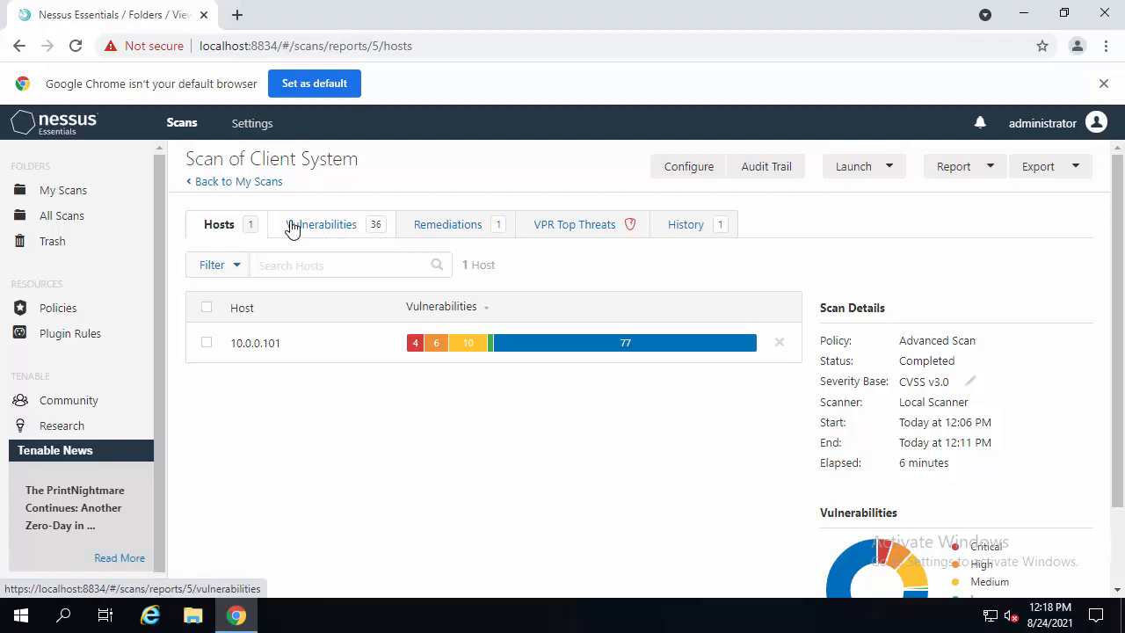
{"action": "left_click", "coordinate": [349, 230]}
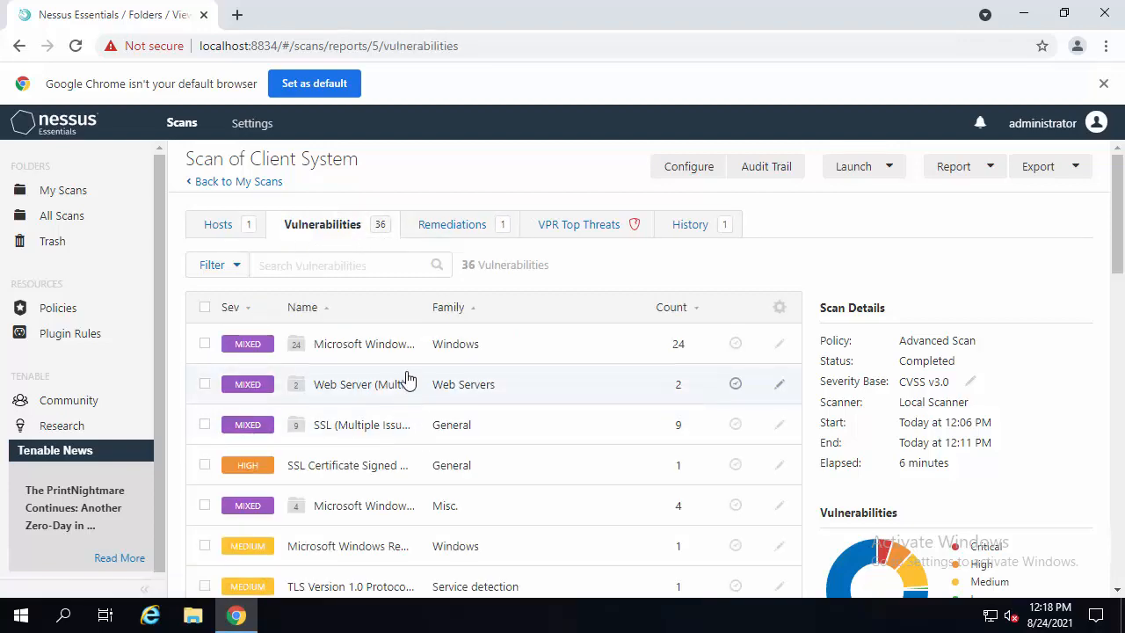
{"action": "scroll", "coordinate": [410, 387], "scroll_direction": "down", "scroll_amount": 8}
{"action": "scroll", "coordinate": [404, 368], "scroll_direction": "up", "scroll_amount": 8}
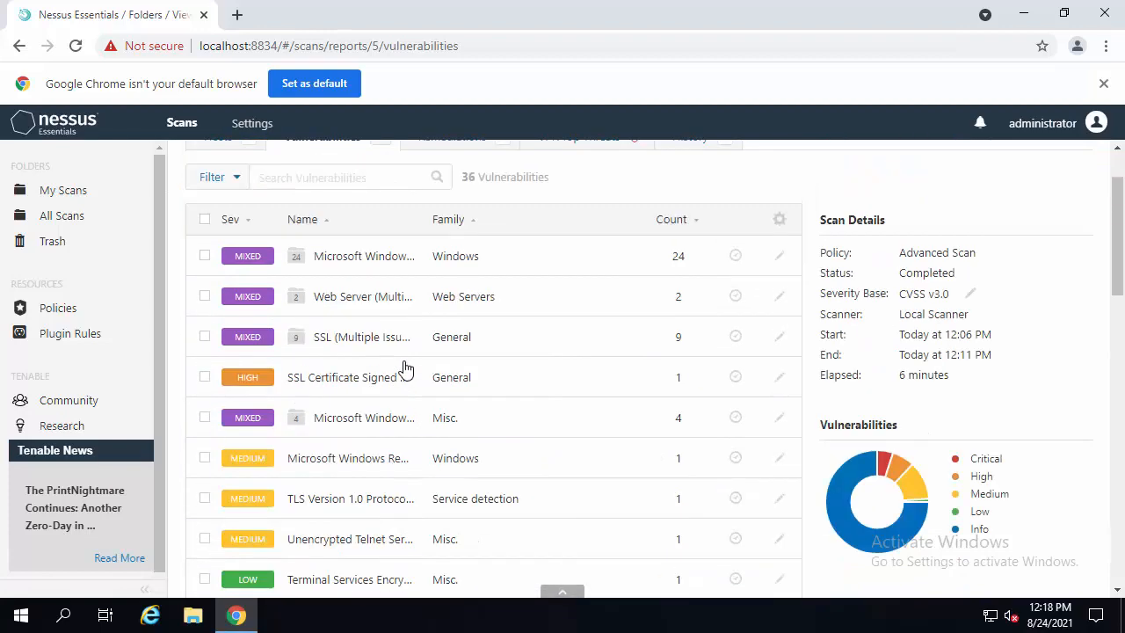
{"action": "left_click", "coordinate": [217, 226]}
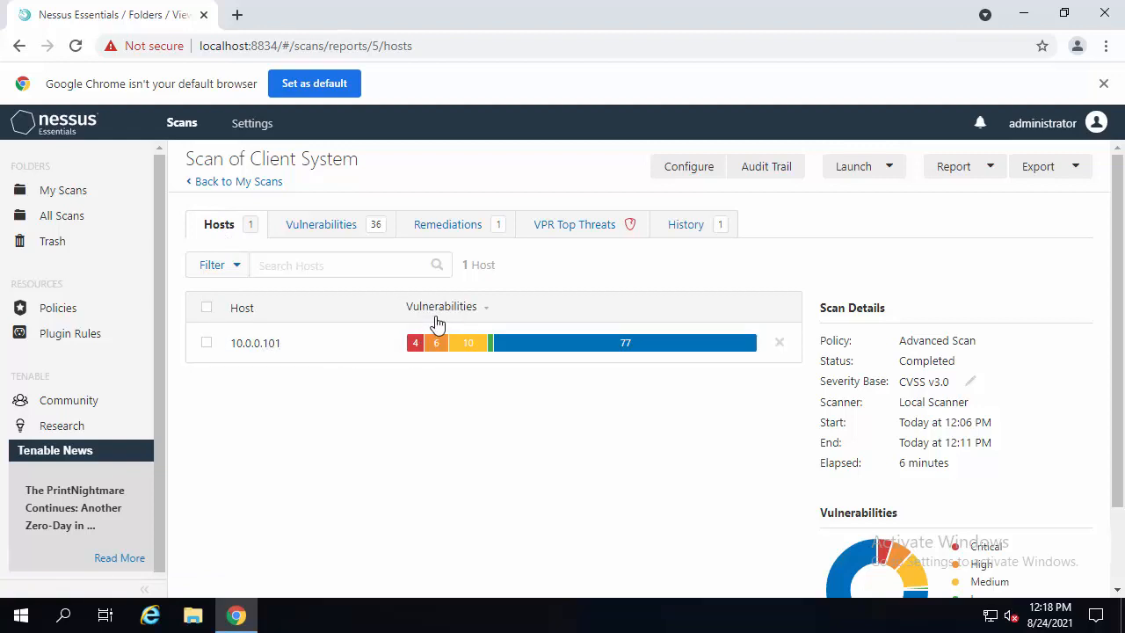
- Examine the severity breakdown of the host 10.0.0.101 and the scan details
{"action": "mouse_move", "coordinate": [415, 356]}
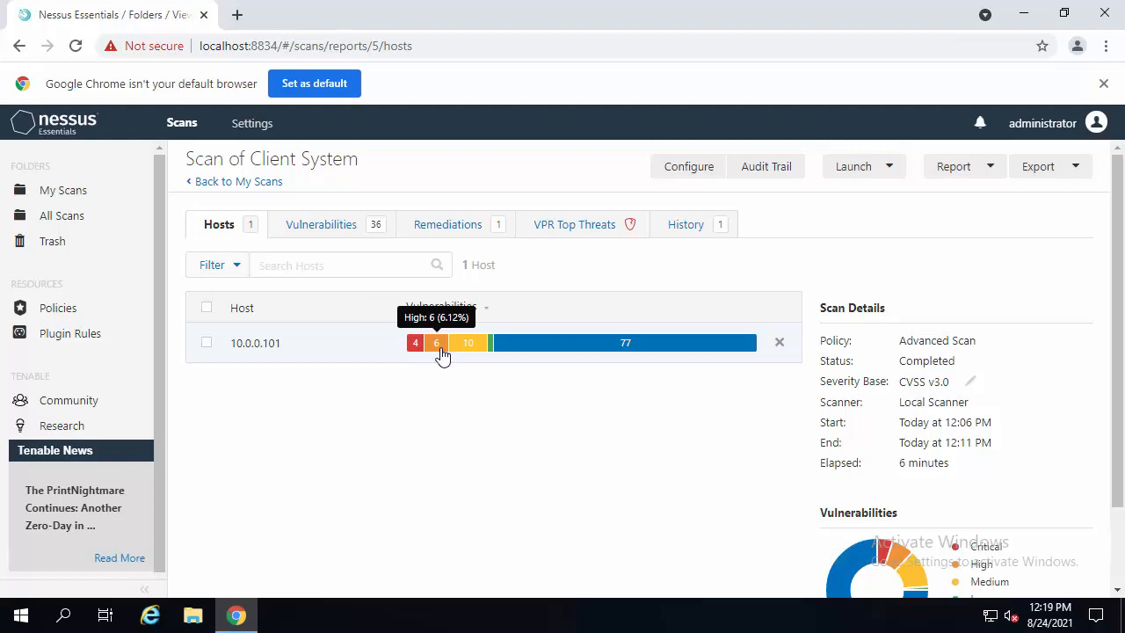
{"action": "mouse_move", "coordinate": [471, 352]}
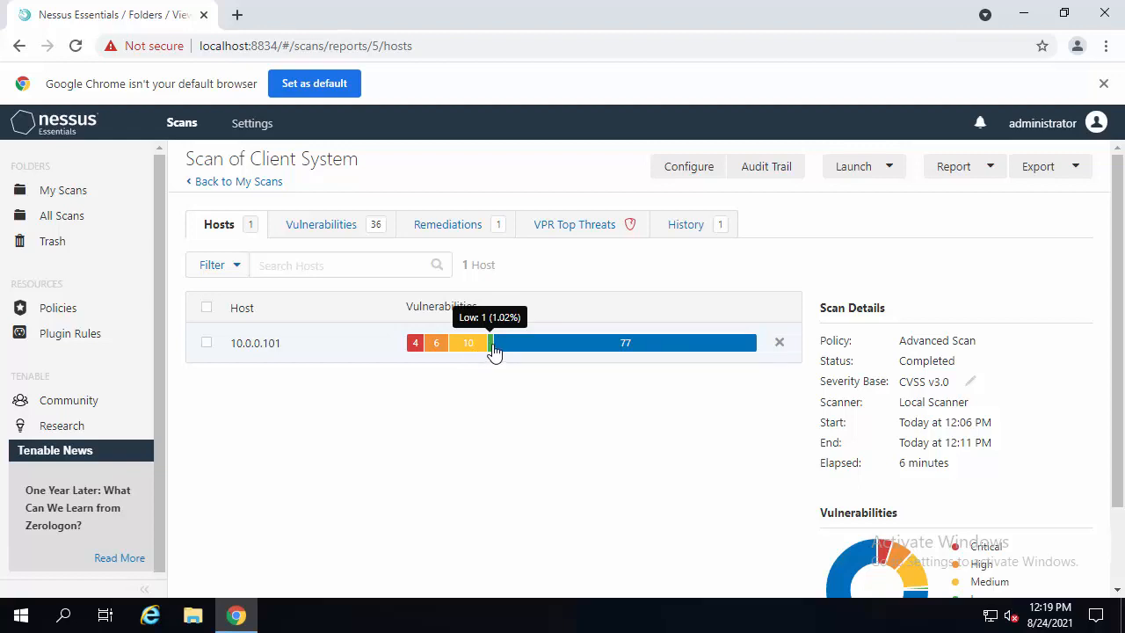
{"action": "mouse_move", "coordinate": [528, 359]}
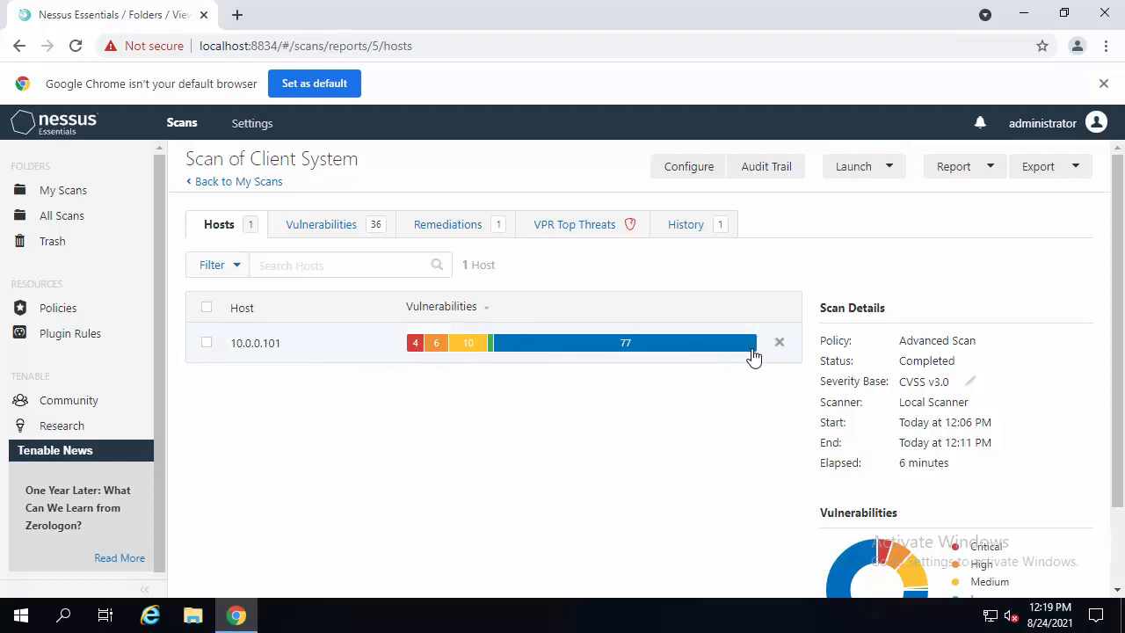
{"action": "left_click_drag", "start_coordinate": [830, 311], "coordinate": [877, 307]}
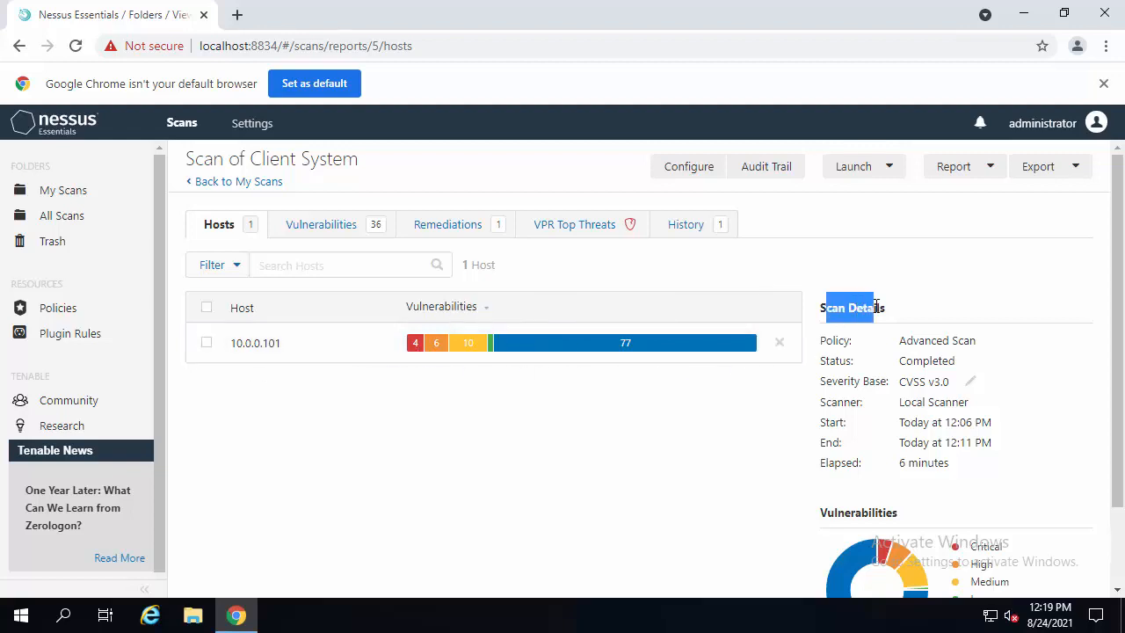
{"action": "left_click", "coordinate": [920, 317]}
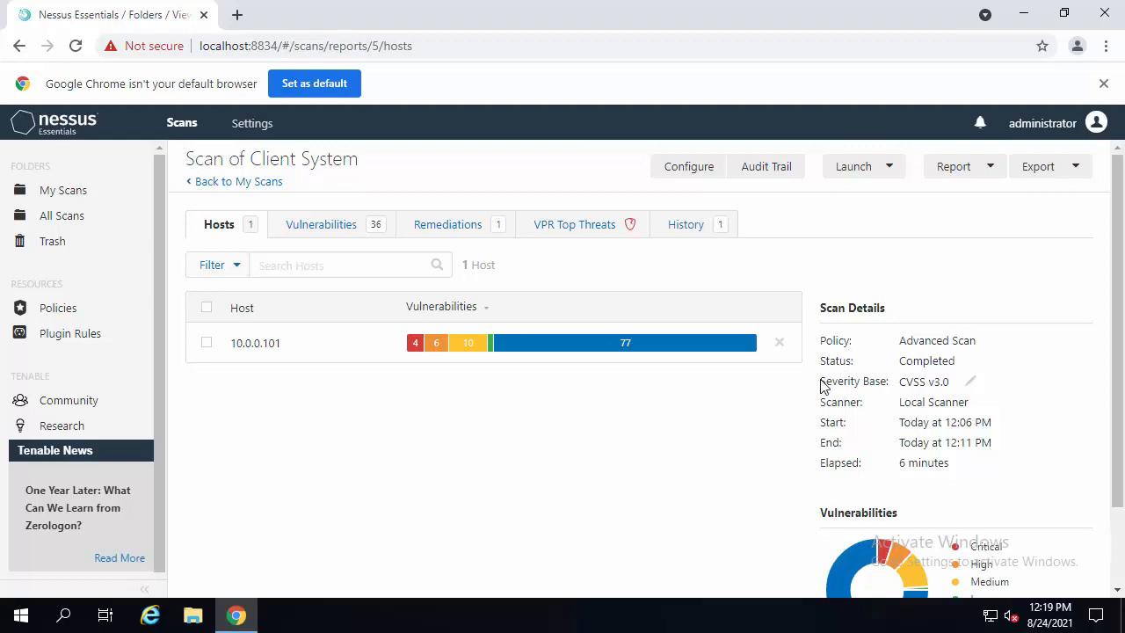
- Examine the scan's severity base setting and the vulnerabilities donut chart segments
{"action": "left_click_drag", "start_coordinate": [827, 381], "coordinate": [960, 390]}
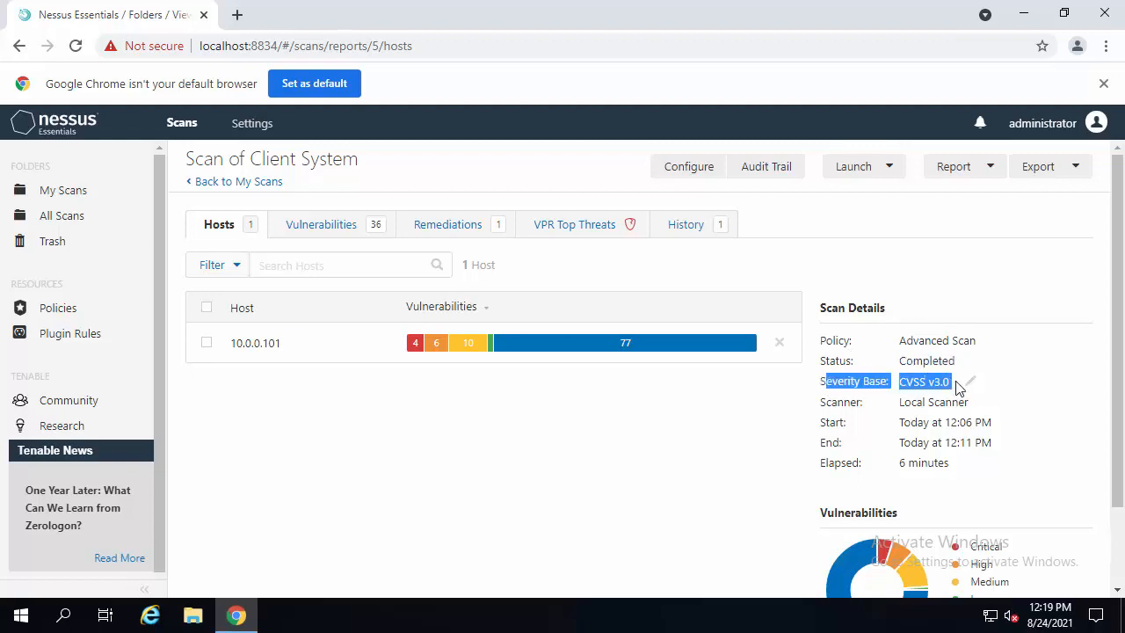
{"action": "left_click", "coordinate": [931, 388]}
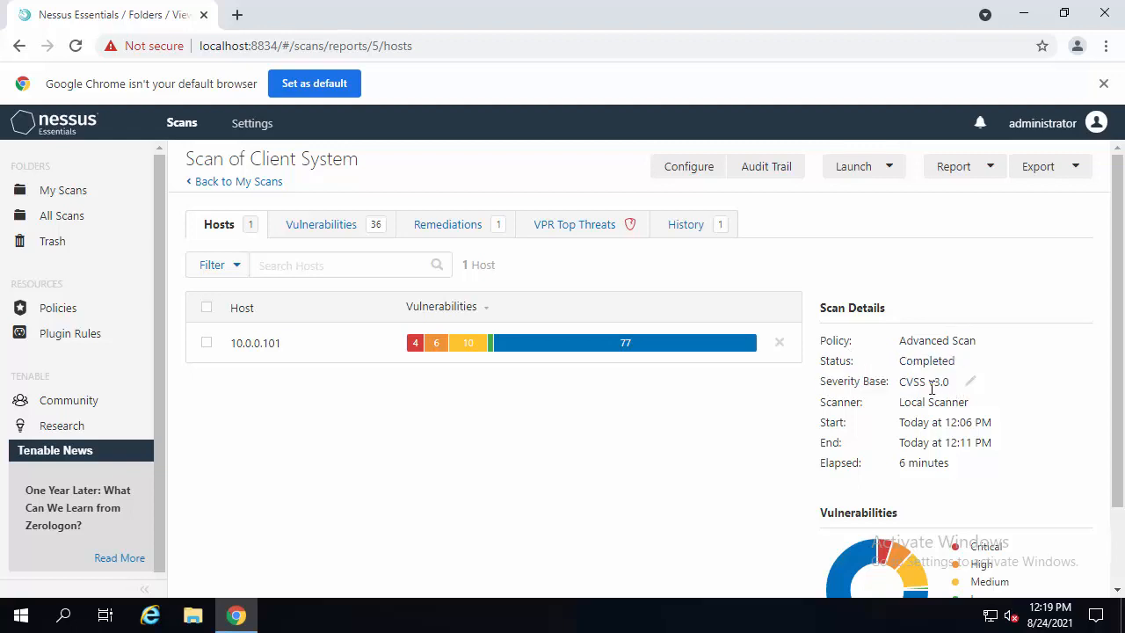
{"action": "scroll", "coordinate": [931, 389], "scroll_direction": "down", "scroll_amount": 1}
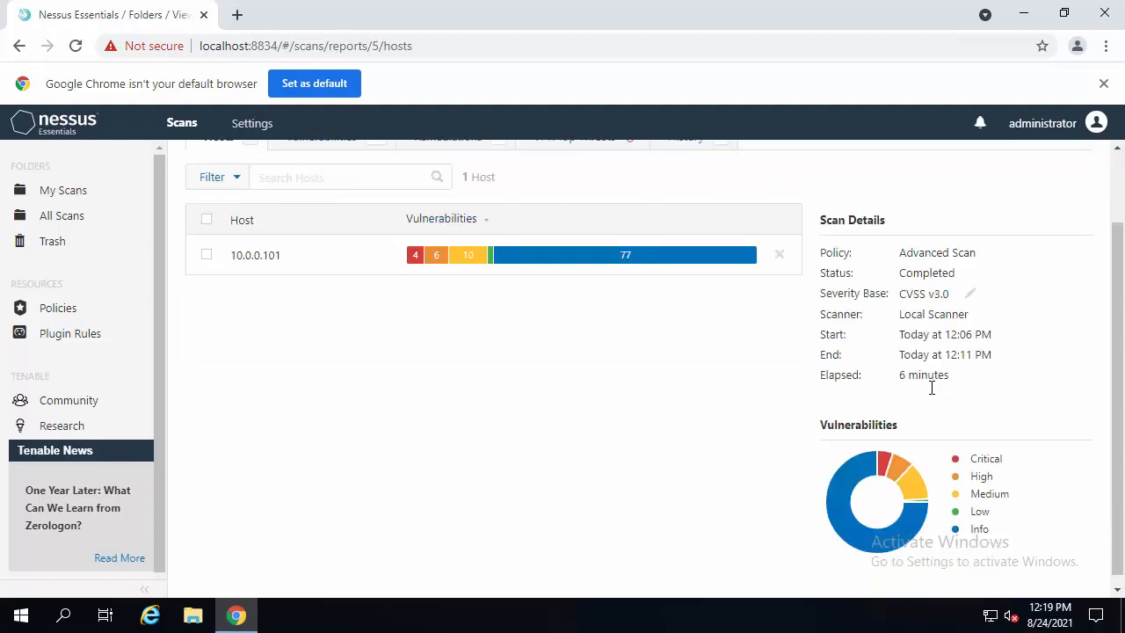
{"action": "scroll", "coordinate": [932, 388], "scroll_direction": "down", "scroll_amount": 1}
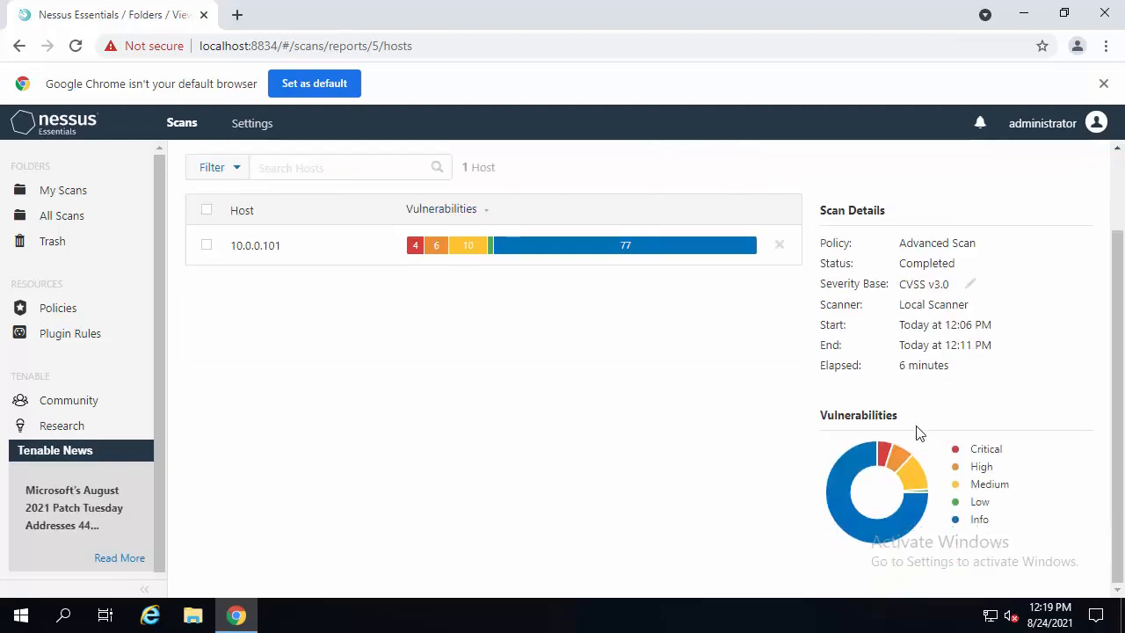
{"action": "mouse_move", "coordinate": [854, 468]}
{"action": "mouse_move", "coordinate": [890, 457]}
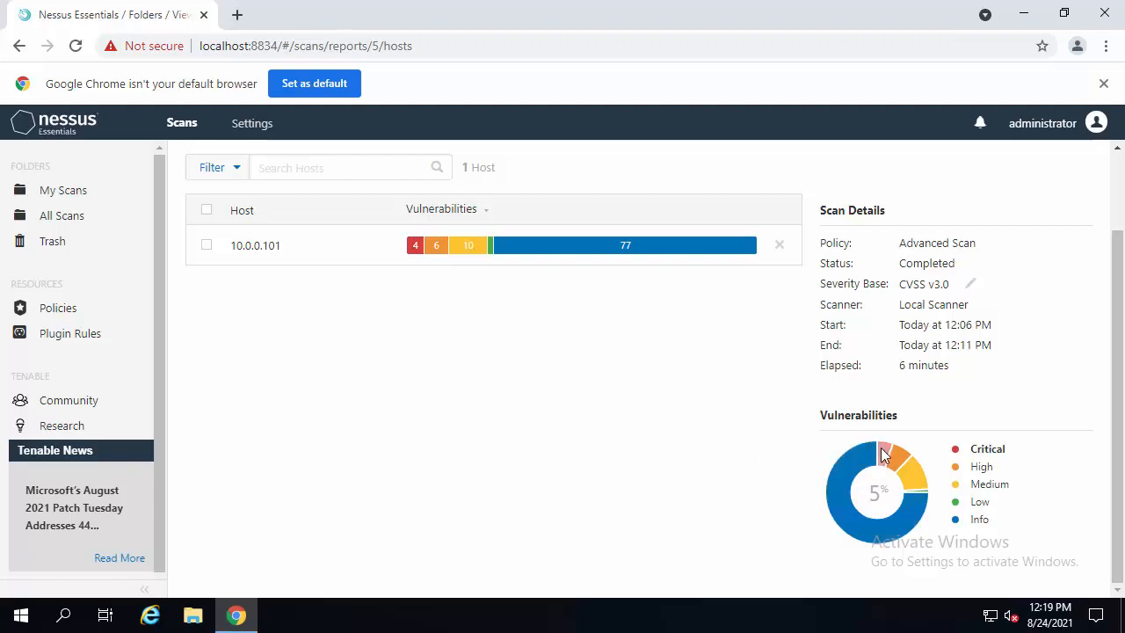
{"action": "mouse_move", "coordinate": [414, 252]}
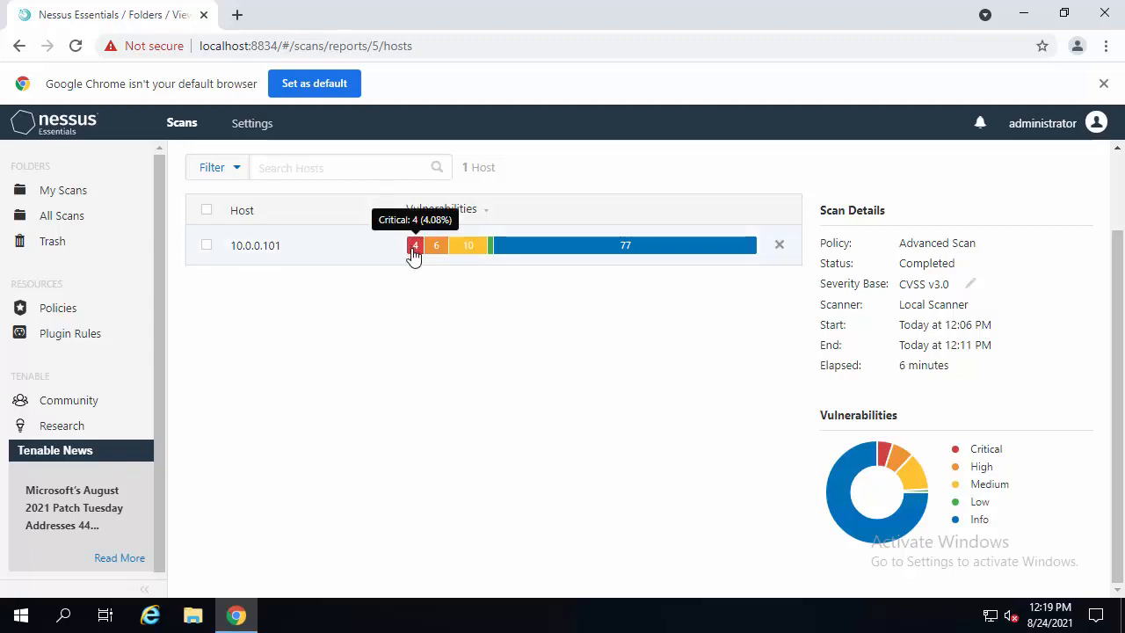
- Open the vulnerability list for host 10.0.0.101 and scroll through its findings
{"action": "left_click", "coordinate": [416, 250]}
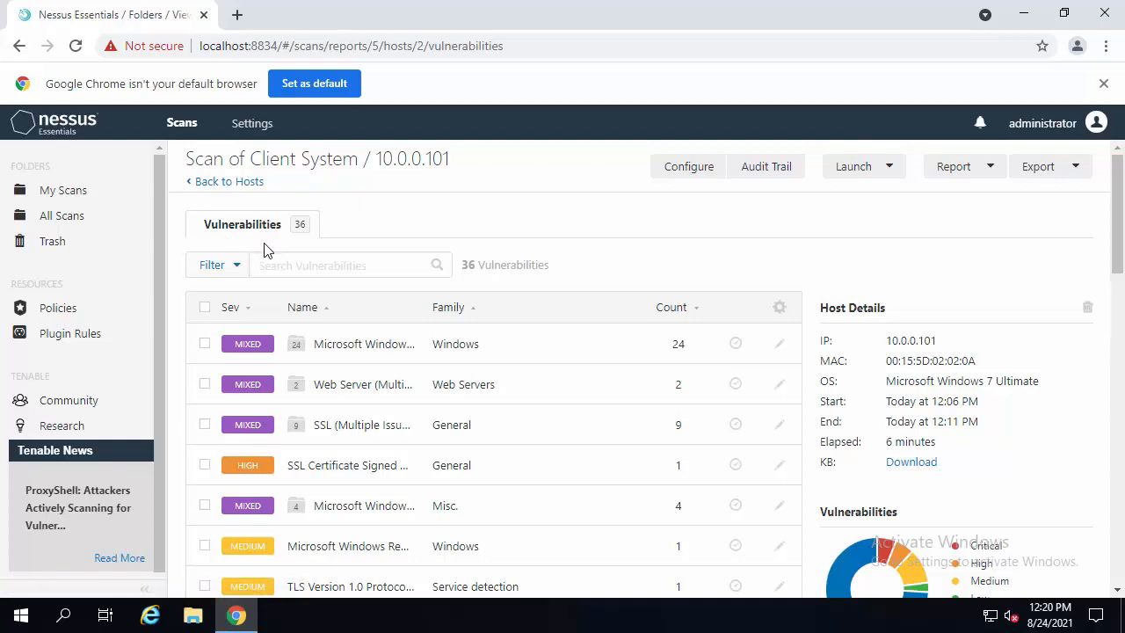
{"action": "scroll", "coordinate": [267, 250], "scroll_direction": "down", "scroll_amount": 5}
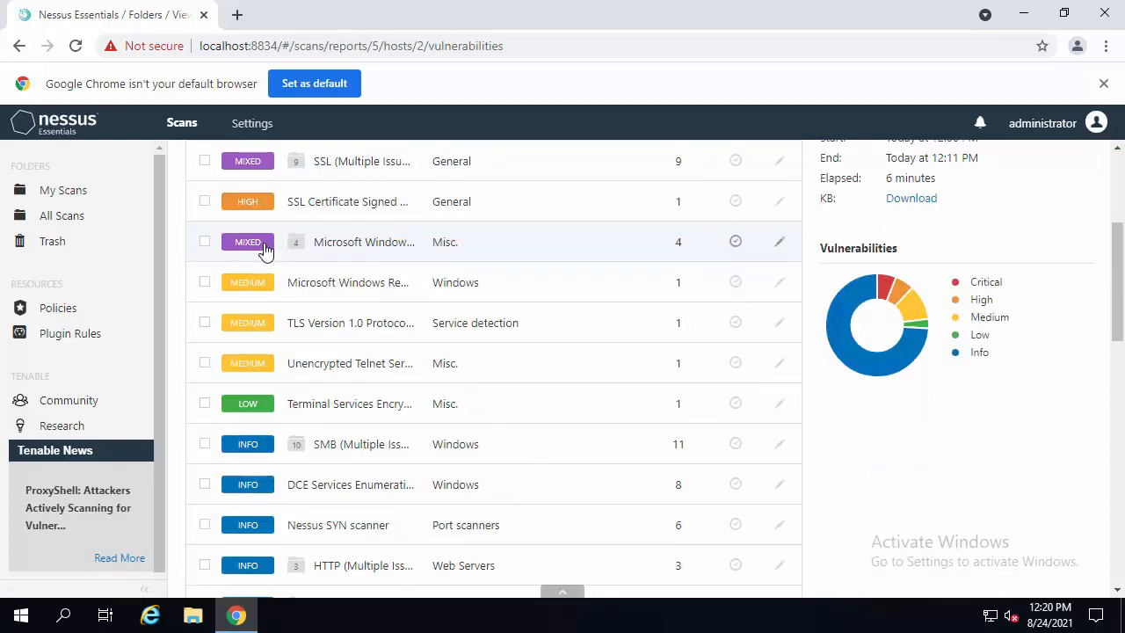
{"action": "scroll", "coordinate": [266, 250], "scroll_direction": "down", "scroll_amount": 7}
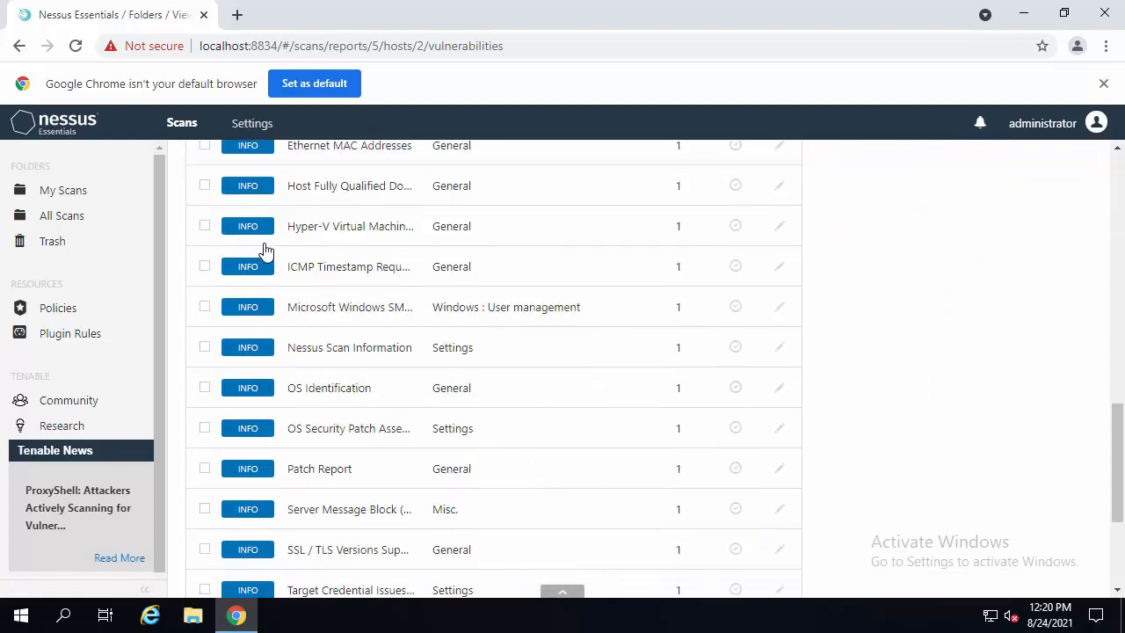
{"action": "scroll", "coordinate": [266, 251], "scroll_direction": "down", "scroll_amount": 2}
{"action": "scroll", "coordinate": [261, 258], "scroll_direction": "up", "scroll_amount": 14}
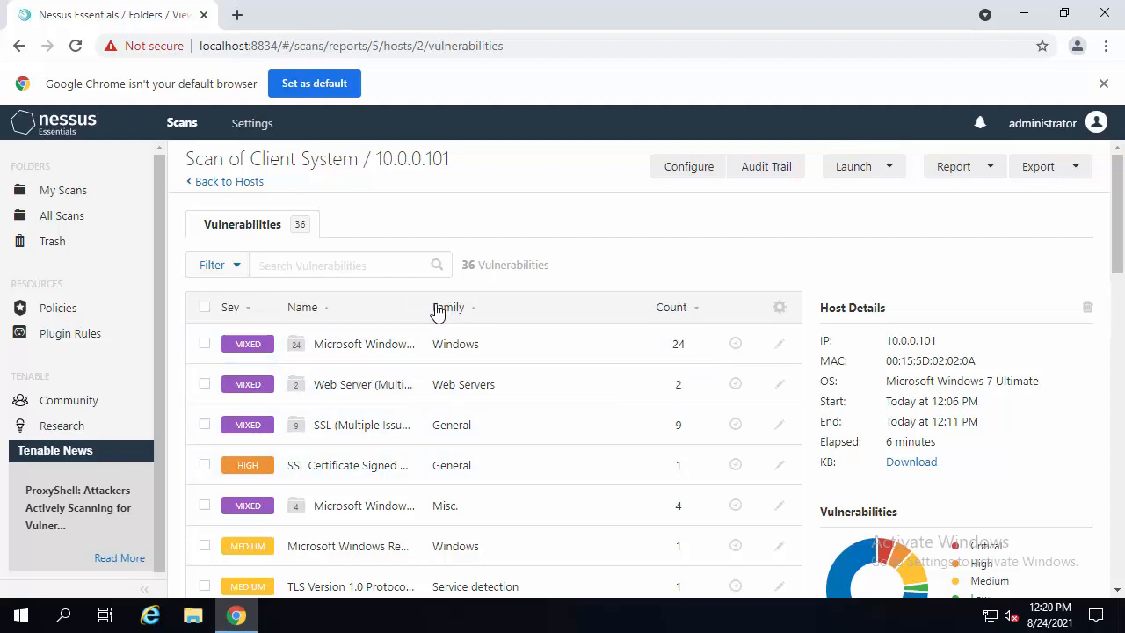
- Open the Microsoft Windows group and review the Microsoft RDP RCE (CVE-2019-0708) plugin's description and solution
{"action": "left_click", "coordinate": [350, 345]}
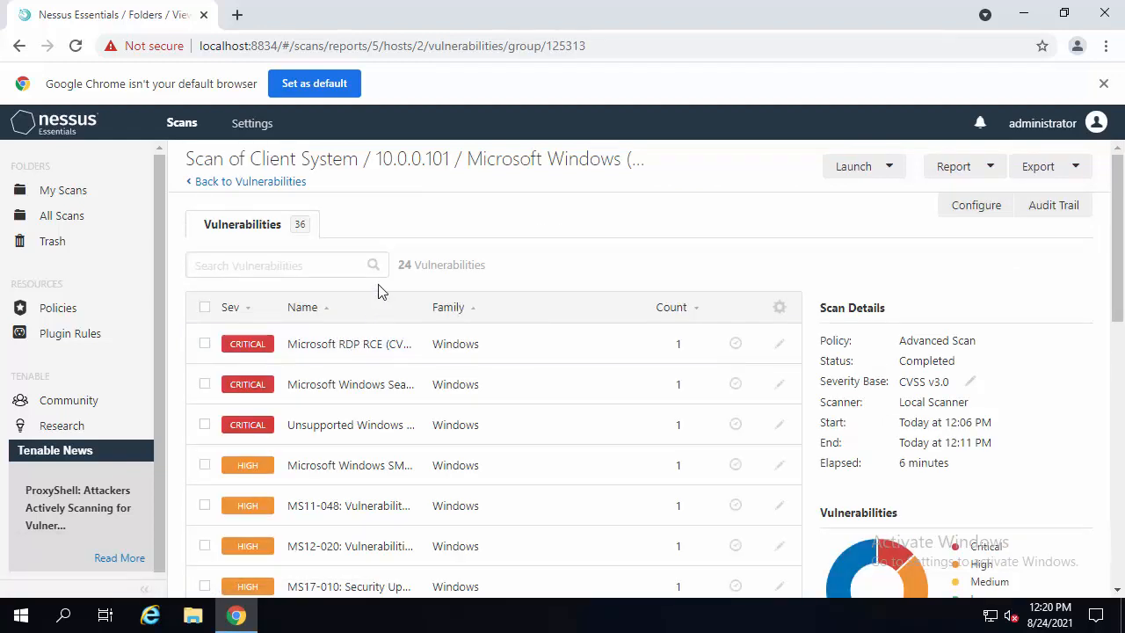
{"action": "left_click", "coordinate": [348, 350]}
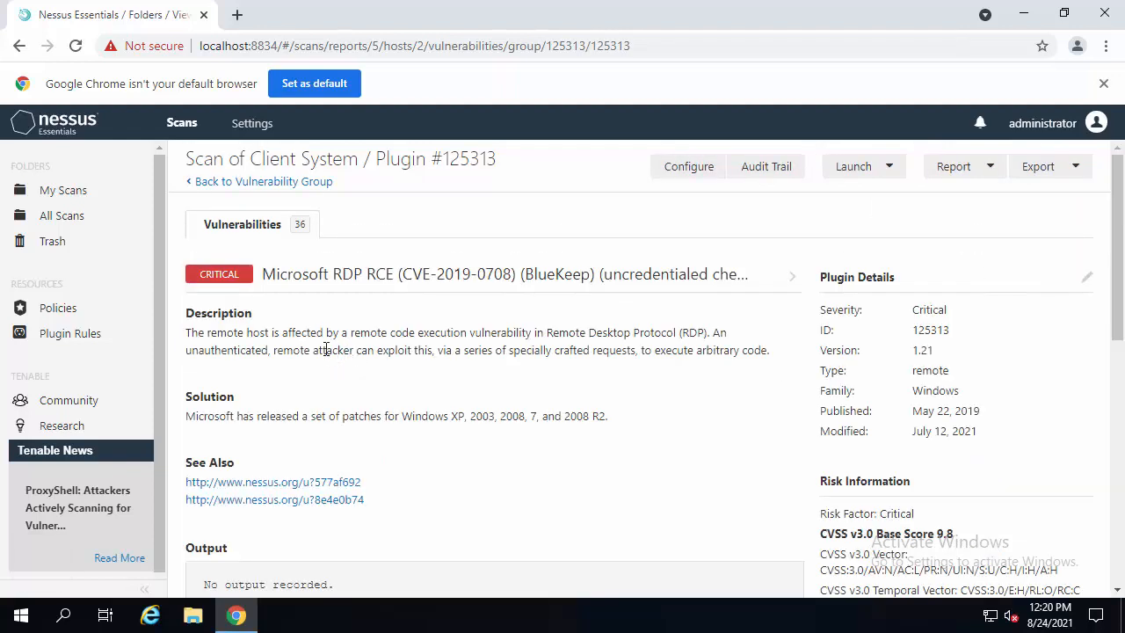
{"action": "left_click_drag", "start_coordinate": [269, 275], "coordinate": [401, 276]}
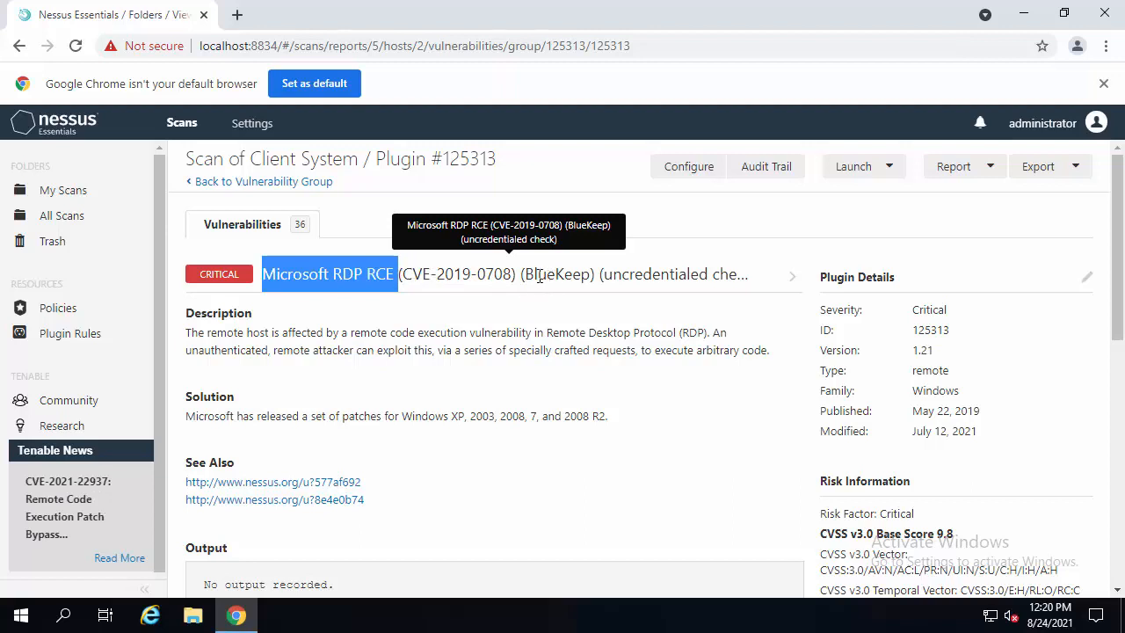
{"action": "left_click", "coordinate": [192, 334]}
{"action": "left_click_drag", "start_coordinate": [191, 335], "coordinate": [446, 347]}
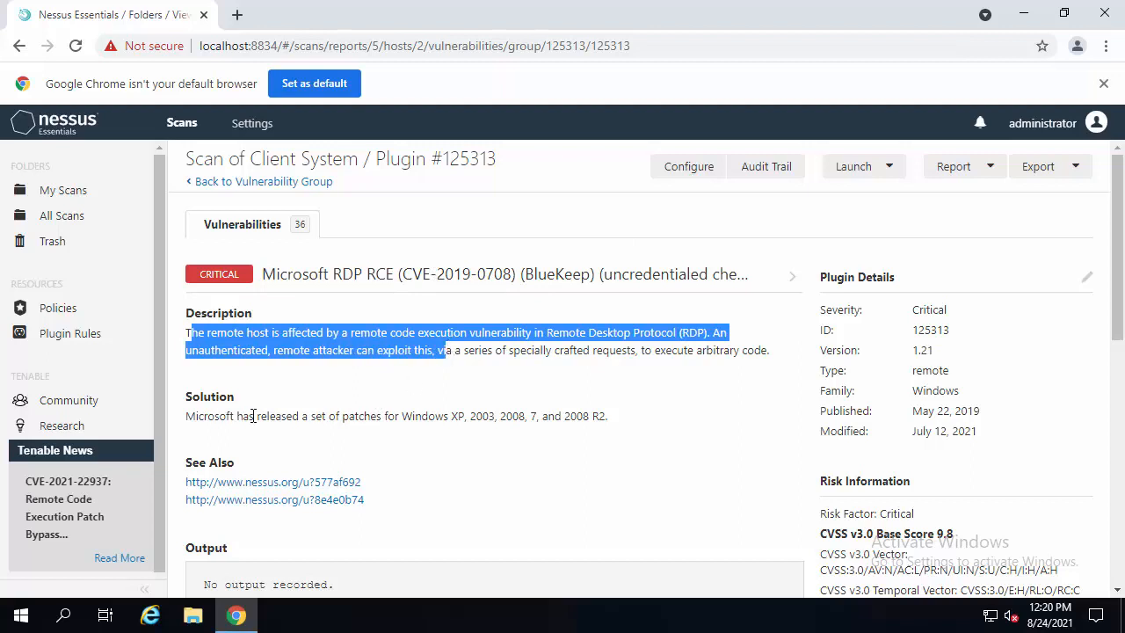
{"action": "left_click_drag", "start_coordinate": [195, 417], "coordinate": [603, 417]}
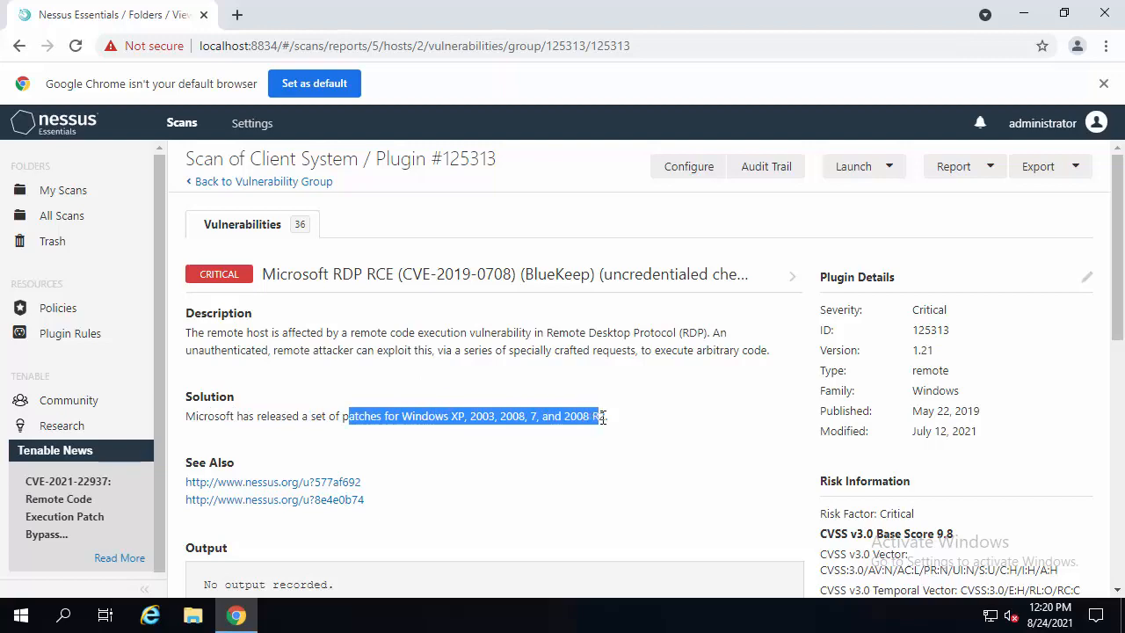
{"action": "left_click", "coordinate": [462, 367]}
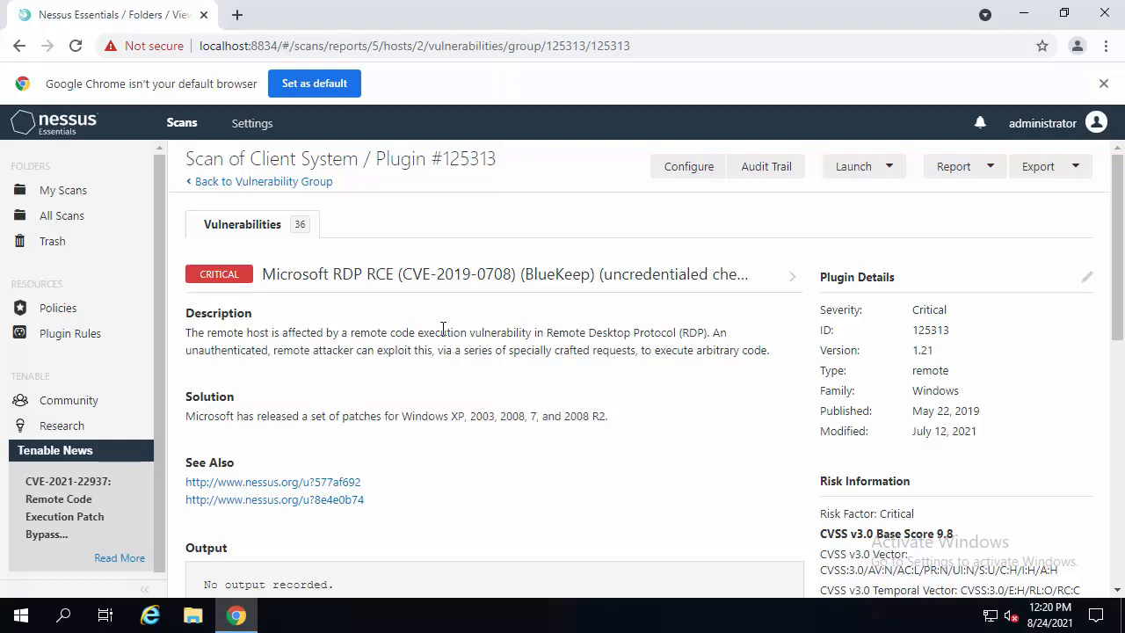
- Review the plugin's risk information, including the CVSS v3.0 base score
{"action": "scroll", "coordinate": [442, 328], "scroll_direction": "down", "scroll_amount": 1}
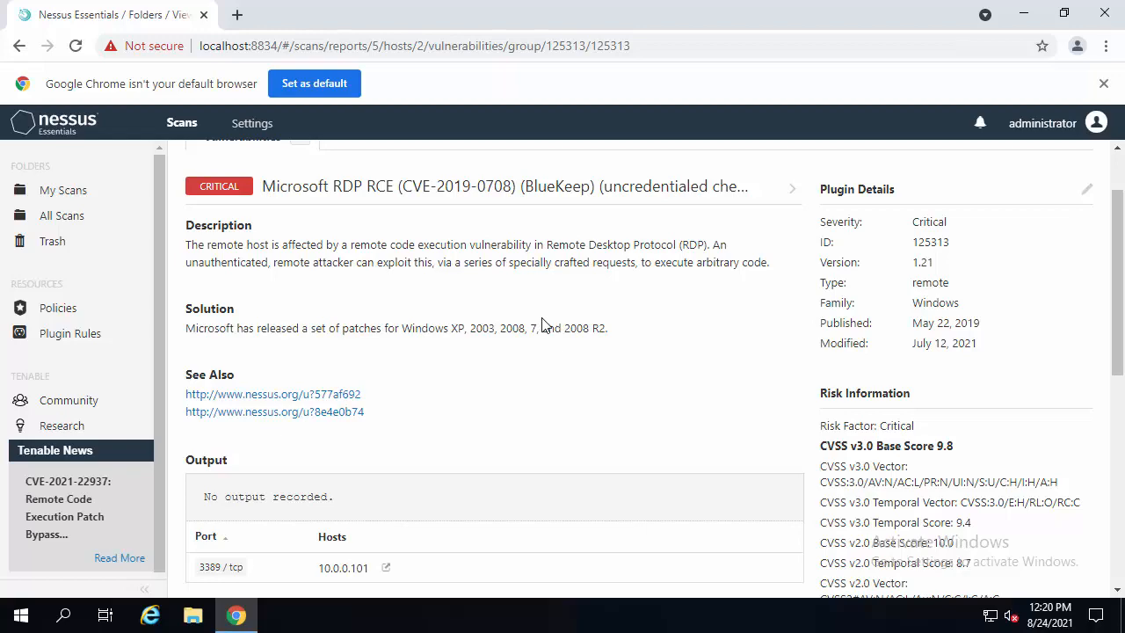
{"action": "scroll", "coordinate": [541, 323], "scroll_direction": "down", "scroll_amount": 2}
{"action": "scroll", "coordinate": [561, 331], "scroll_direction": "up", "scroll_amount": 3}
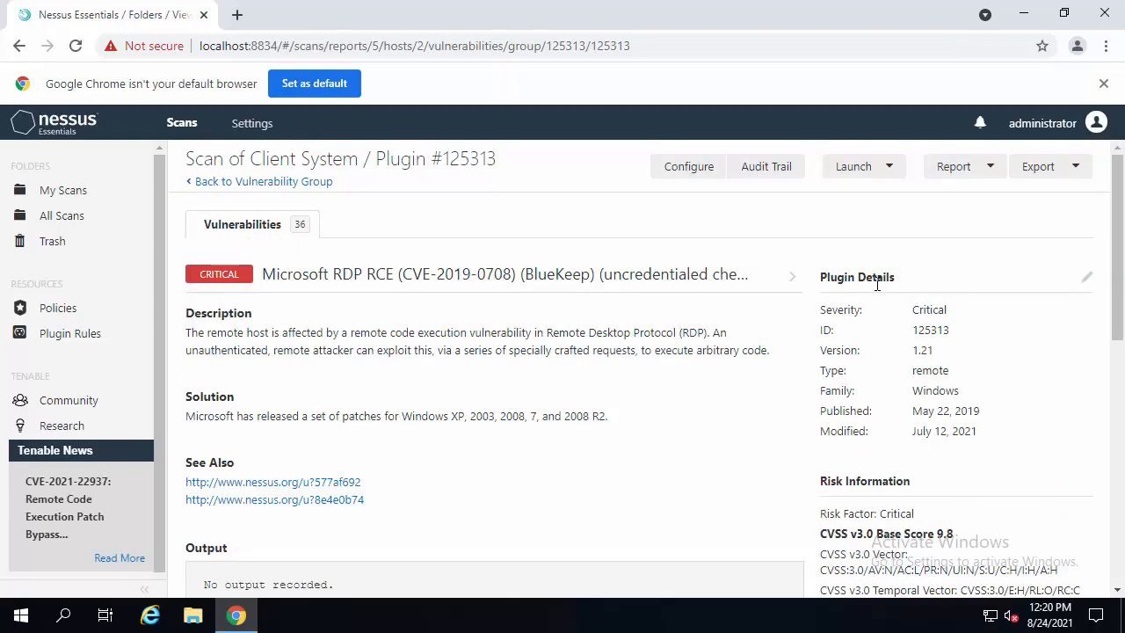
{"action": "scroll", "coordinate": [896, 343], "scroll_direction": "down", "scroll_amount": 1}
{"action": "scroll", "coordinate": [896, 343], "scroll_direction": "down", "scroll_amount": 1}
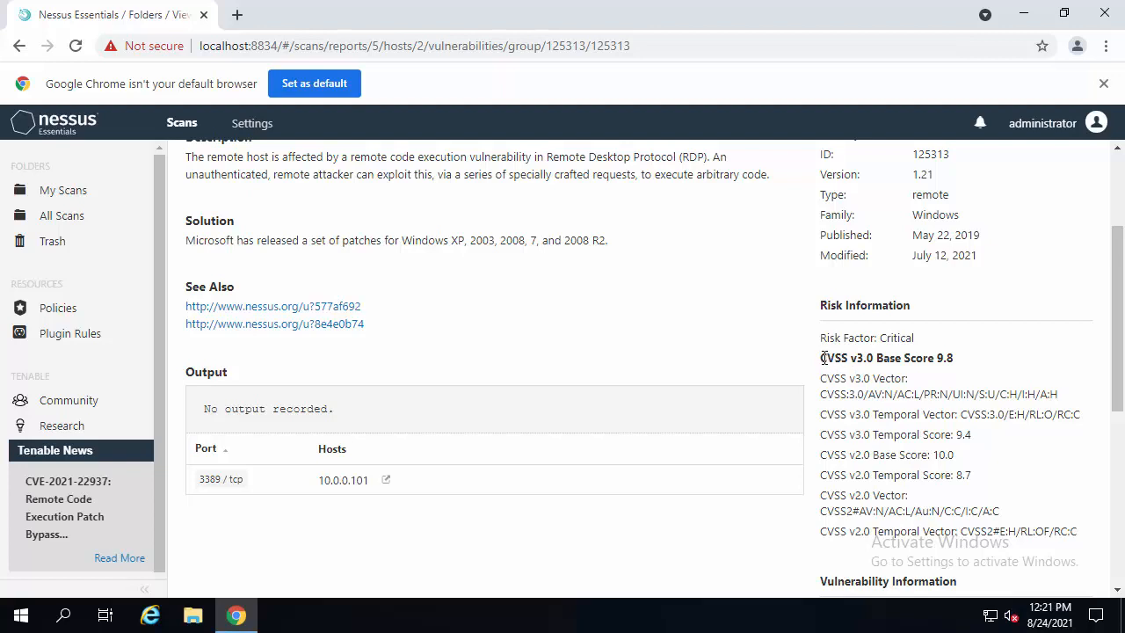
{"action": "left_click_drag", "start_coordinate": [821, 358], "coordinate": [958, 359]}
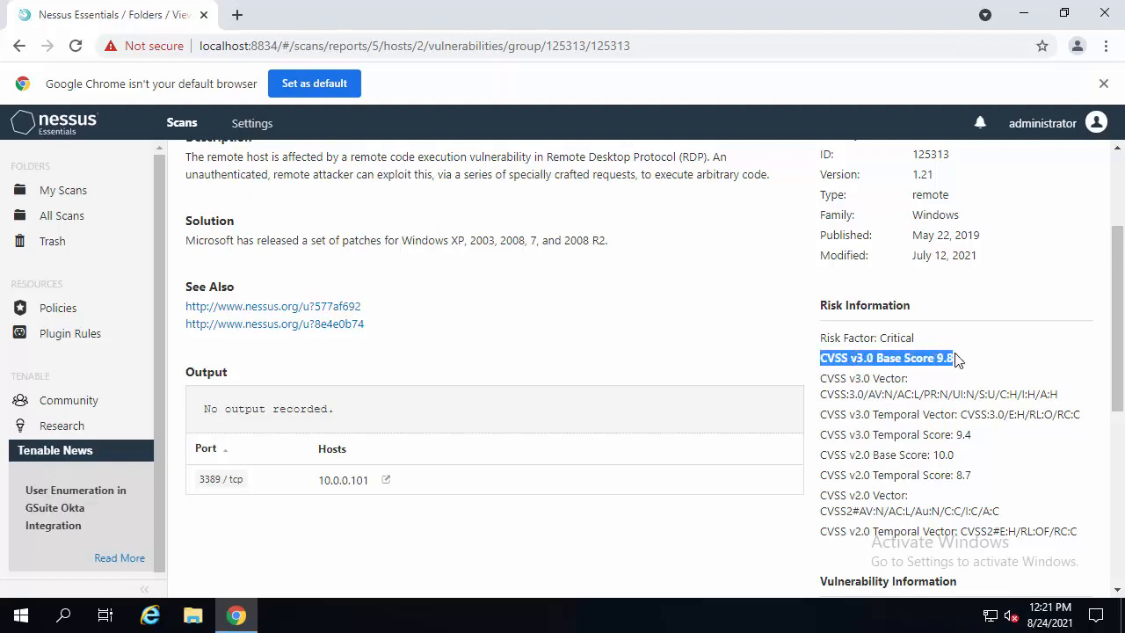
{"action": "left_click", "coordinate": [975, 367]}
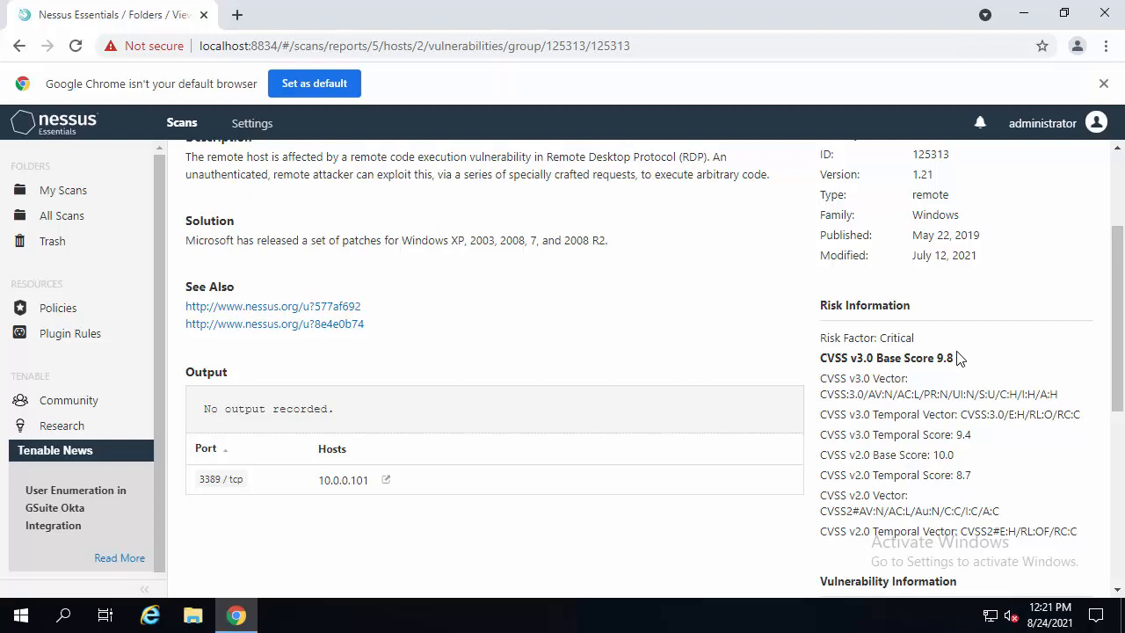
{"action": "scroll", "coordinate": [959, 351], "scroll_direction": "down", "scroll_amount": 2}
{"action": "scroll", "coordinate": [955, 347], "scroll_direction": "down", "scroll_amount": 1}
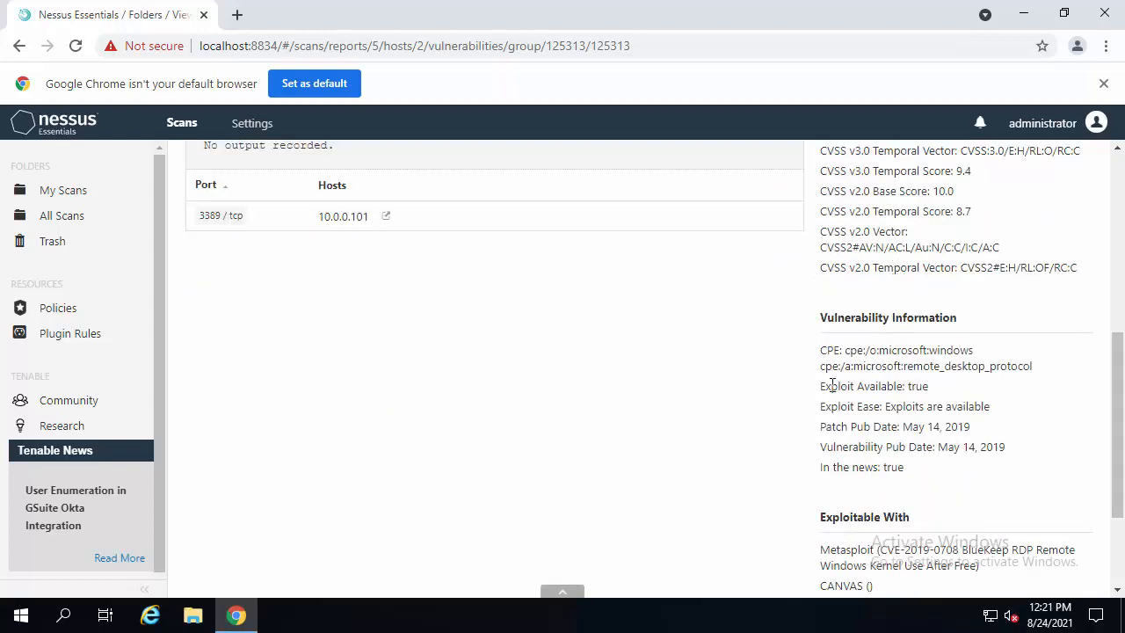
- Examine the exploit availability and exploit ease entries in the plugin's vulnerability information
{"action": "left_click_drag", "start_coordinate": [825, 389], "coordinate": [927, 393]}
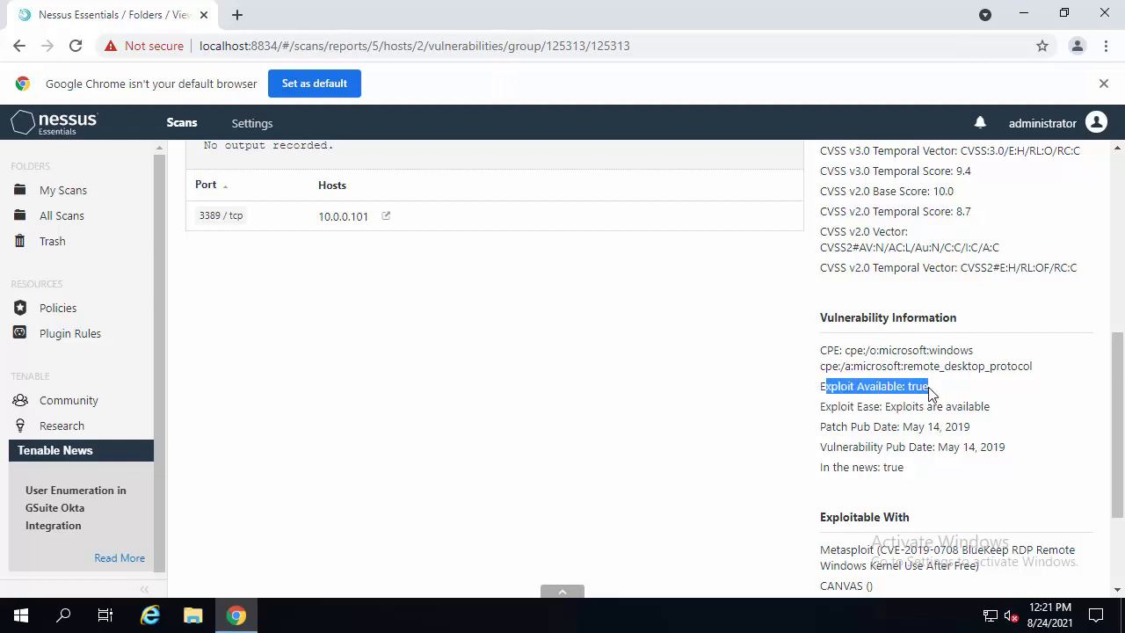
{"action": "left_click", "coordinate": [929, 393]}
{"action": "left_click_drag", "start_coordinate": [822, 387], "coordinate": [937, 395]}
{"action": "left_click_drag", "start_coordinate": [822, 406], "coordinate": [983, 398]}
{"action": "scroll", "coordinate": [983, 397], "scroll_direction": "down", "scroll_amount": 2}
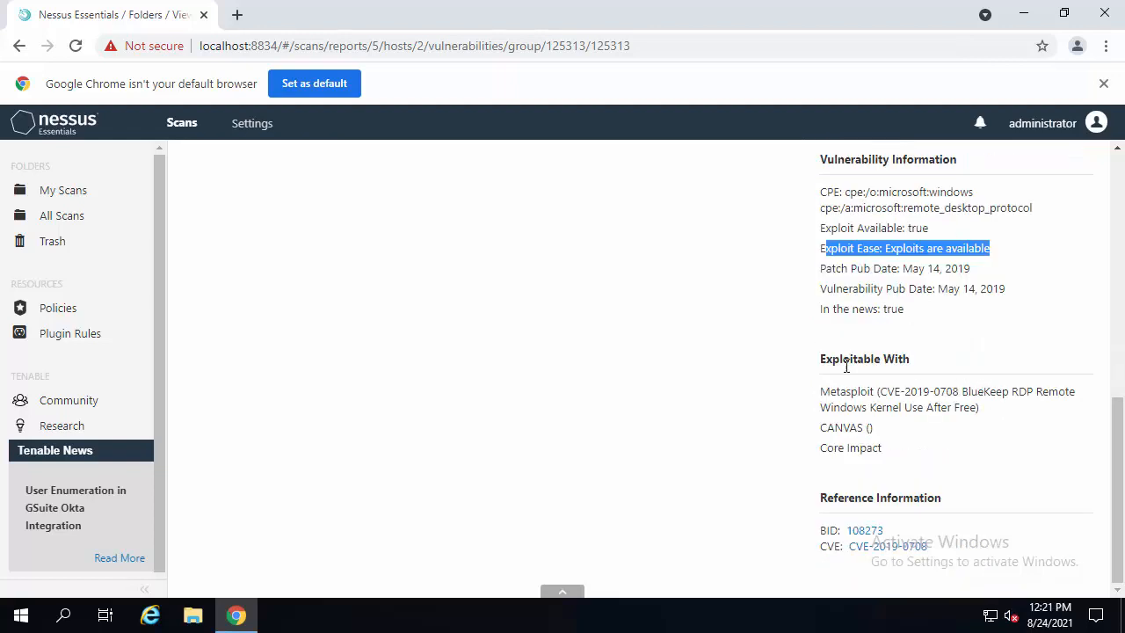
{"action": "left_click_drag", "start_coordinate": [820, 362], "coordinate": [912, 364]}
{"action": "left_click_drag", "start_coordinate": [822, 393], "coordinate": [1015, 414]}
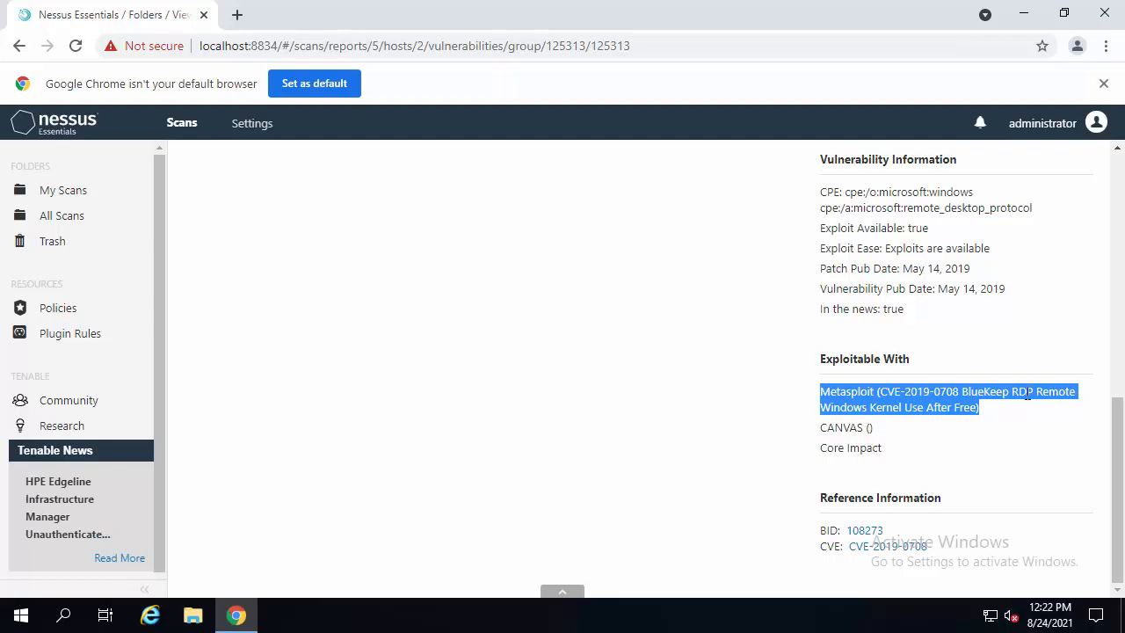
- Review the Metasploit module listed under Exploitable With and its CVE-2019-0708 BlueKeep reference
{"action": "left_click_drag", "start_coordinate": [820, 228], "coordinate": [955, 223]}
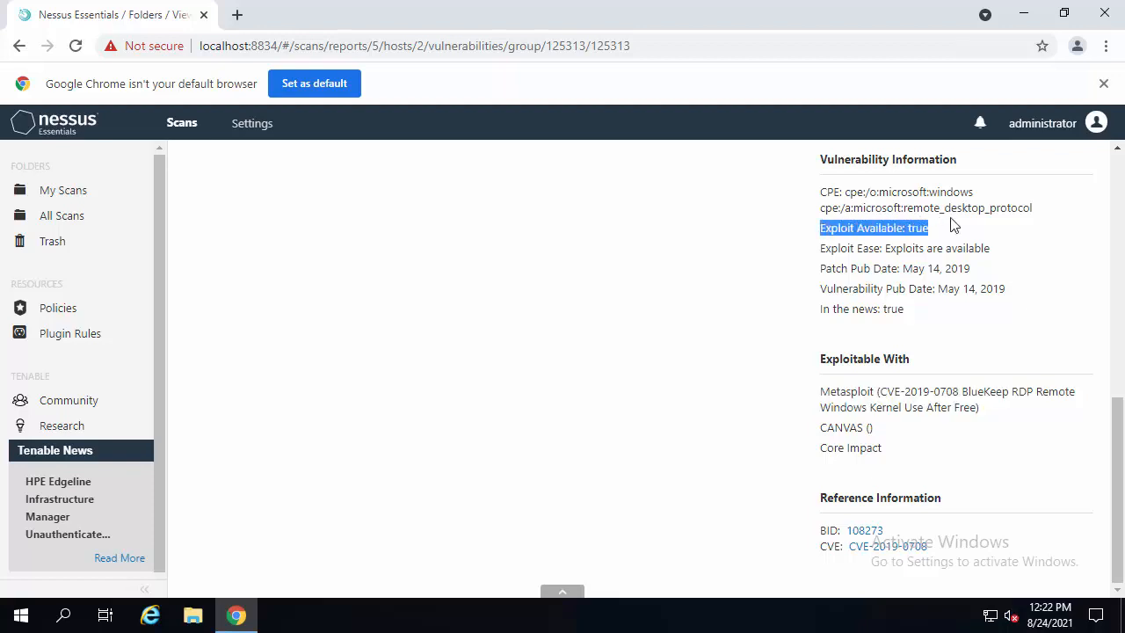
{"action": "left_click", "coordinate": [824, 396]}
{"action": "left_click_drag", "start_coordinate": [822, 396], "coordinate": [906, 390]}
{"action": "left_click", "coordinate": [830, 392]}
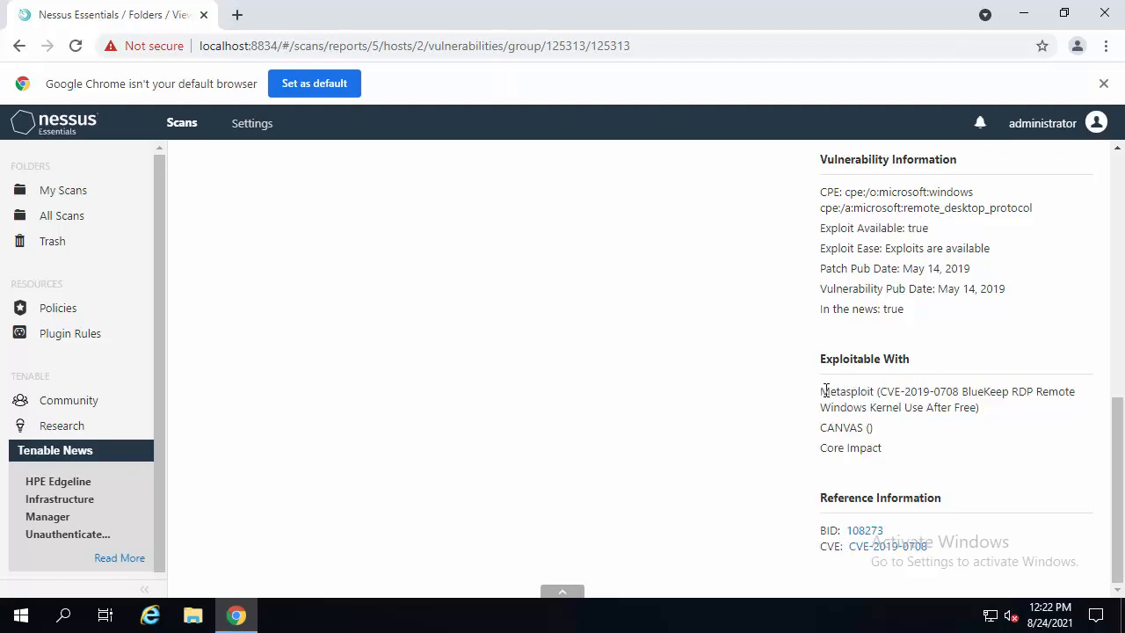
{"action": "left_click_drag", "start_coordinate": [823, 392], "coordinate": [884, 392]}
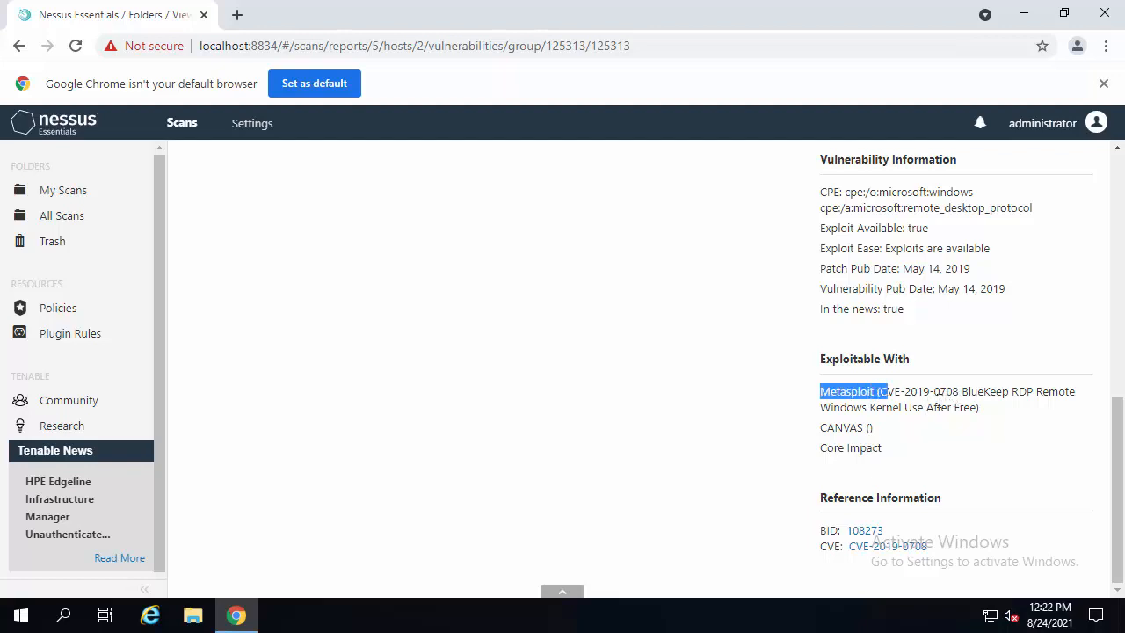
{"action": "double_click", "coordinate": [987, 392]}
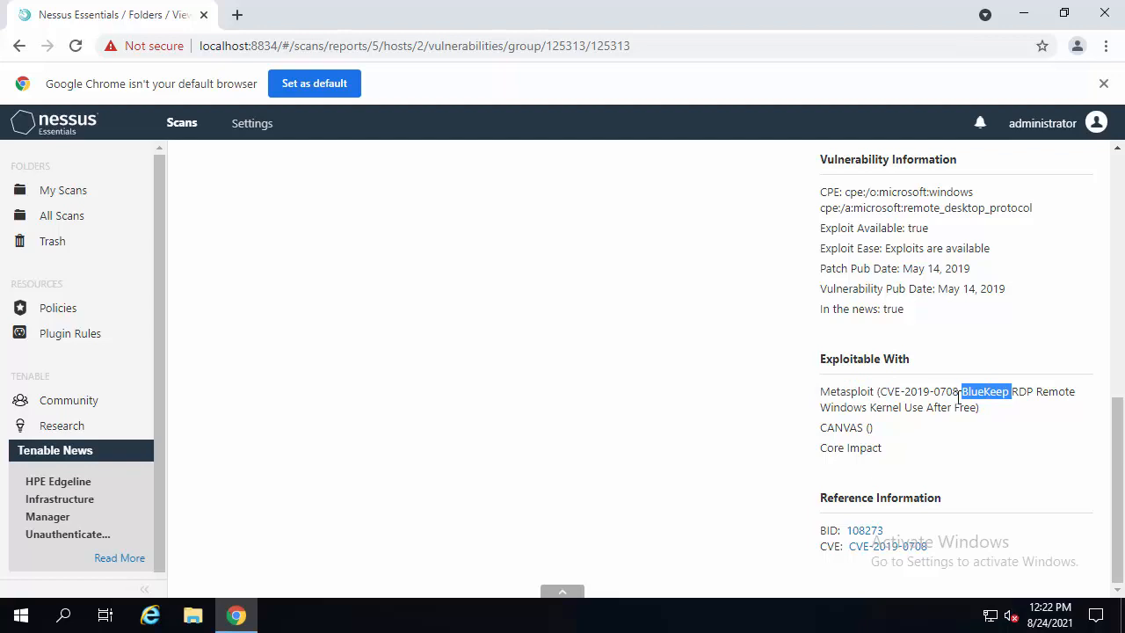
{"action": "left_click_drag", "start_coordinate": [886, 392], "coordinate": [960, 392]}
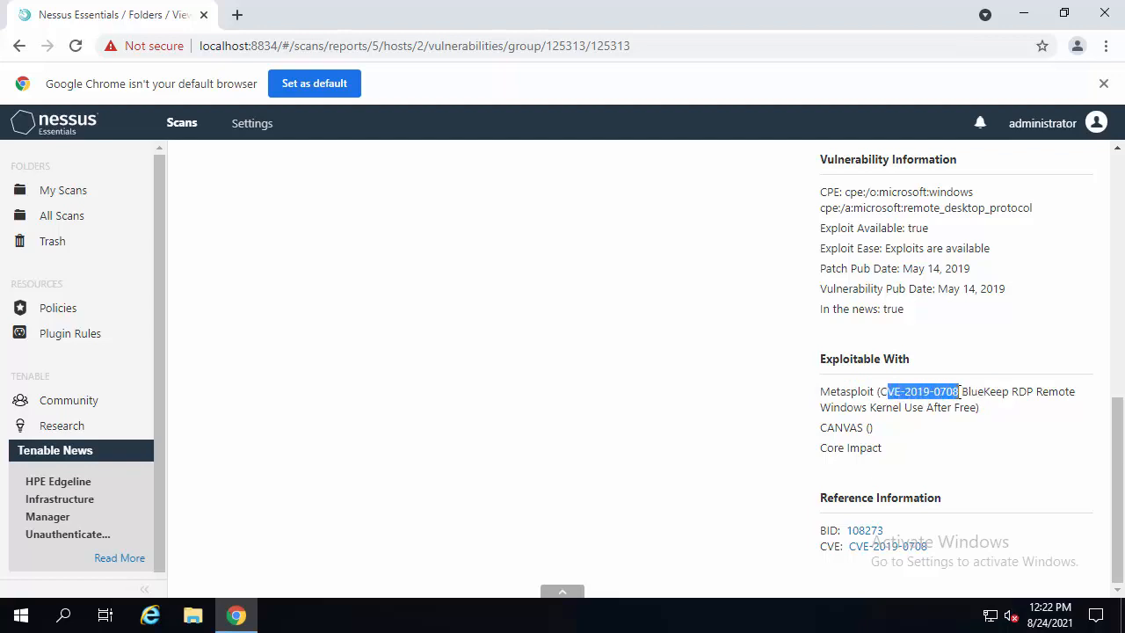
{"action": "left_click", "coordinate": [958, 395]}
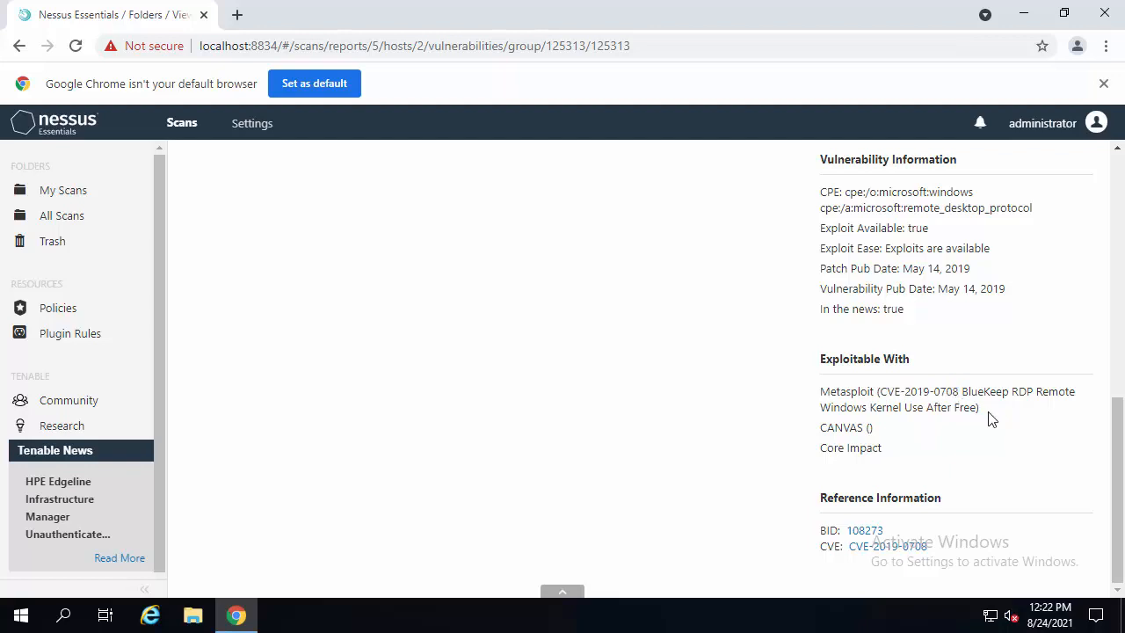